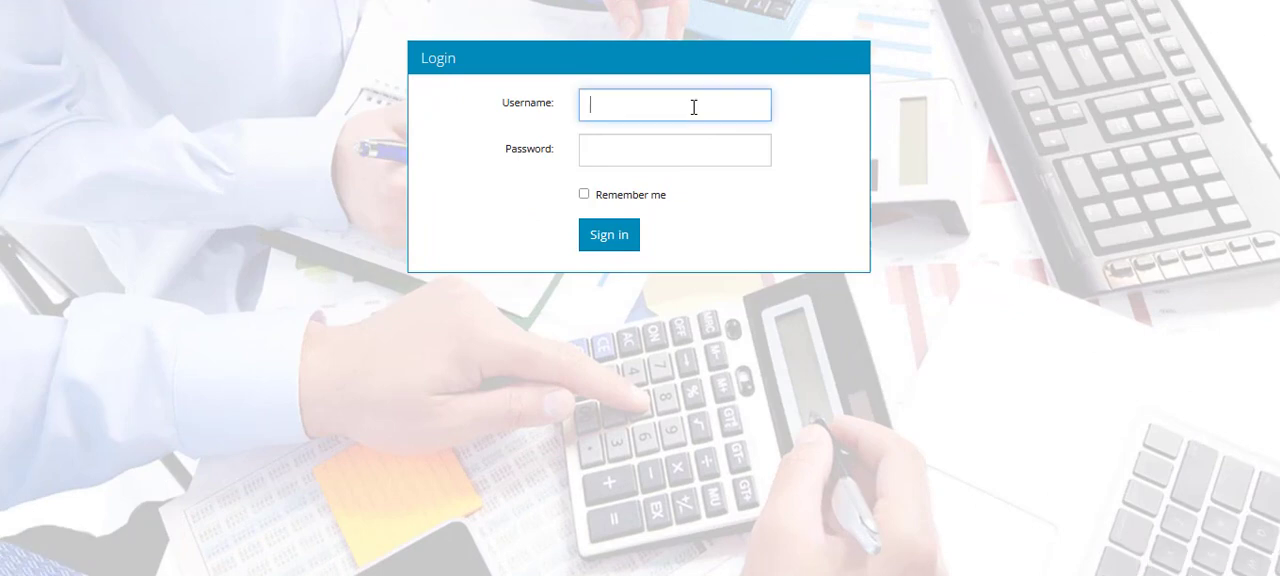
- Try to sign in with the username admin and the account password, leaving Remember me off
key(Tab)
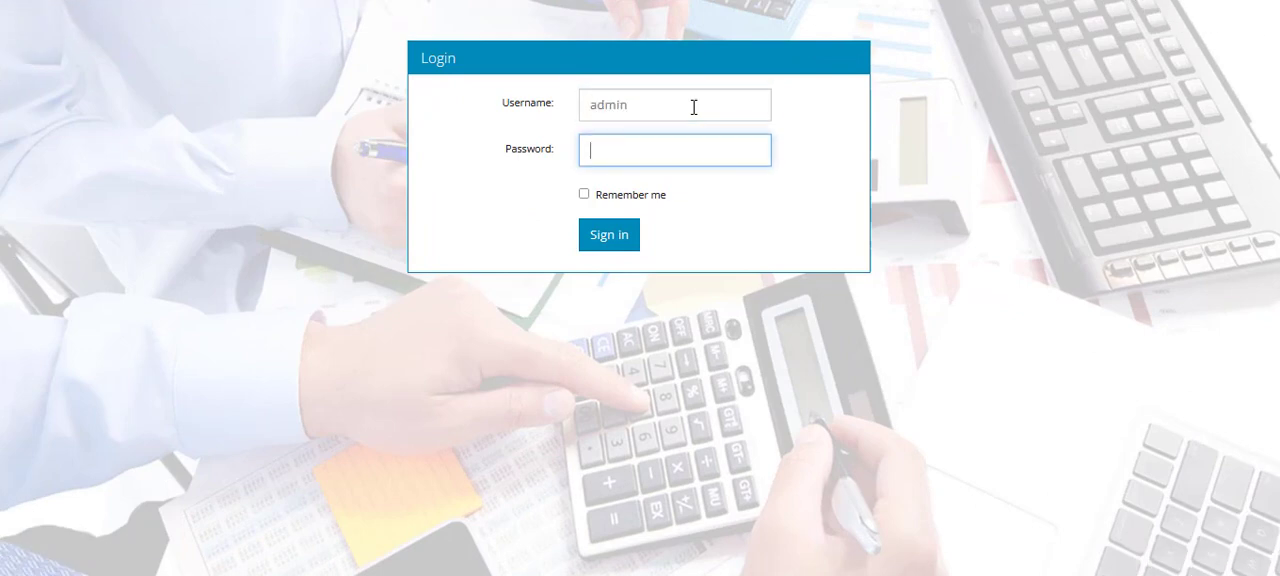
text(admin)
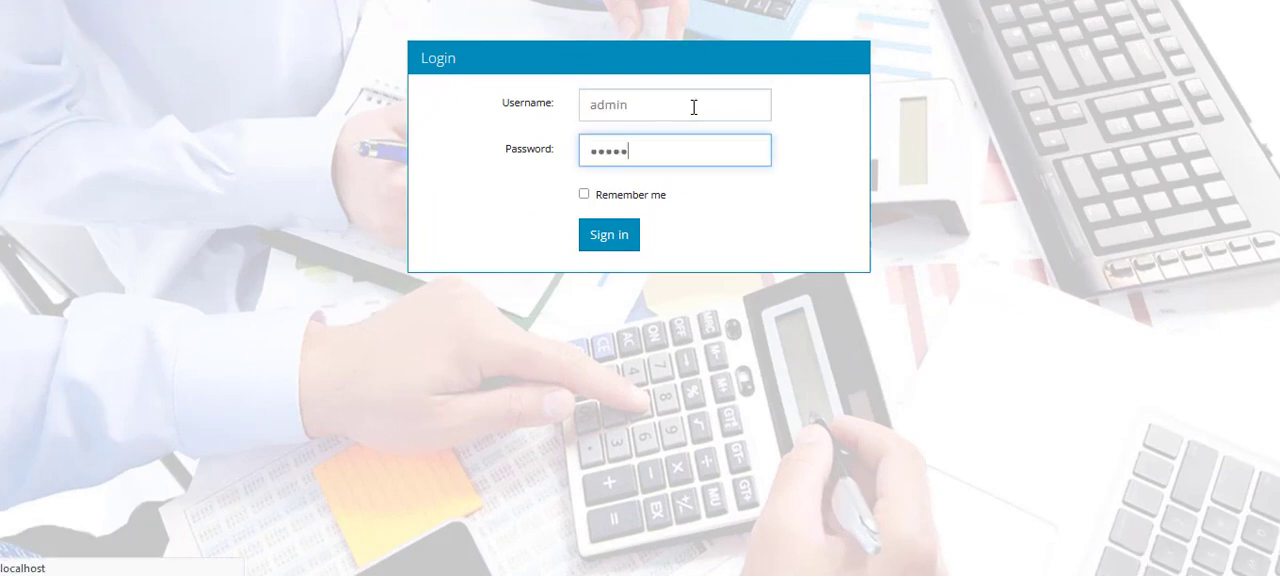
key(Return)
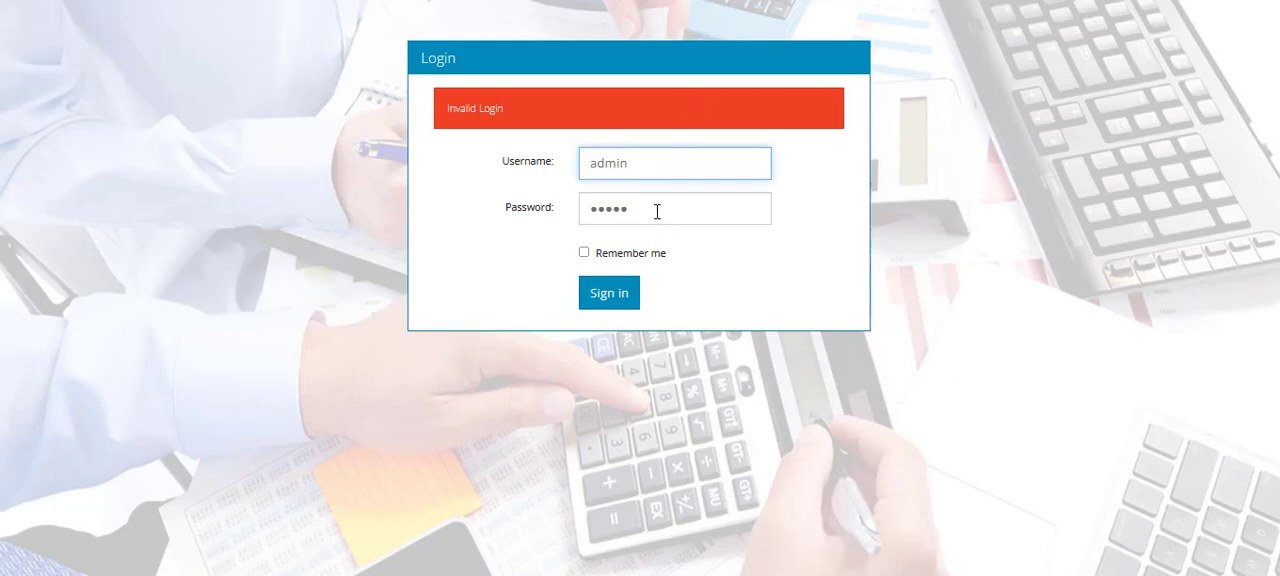
- Re-enter the account password in the login form for the admin username
key(Tab)
text(ad)
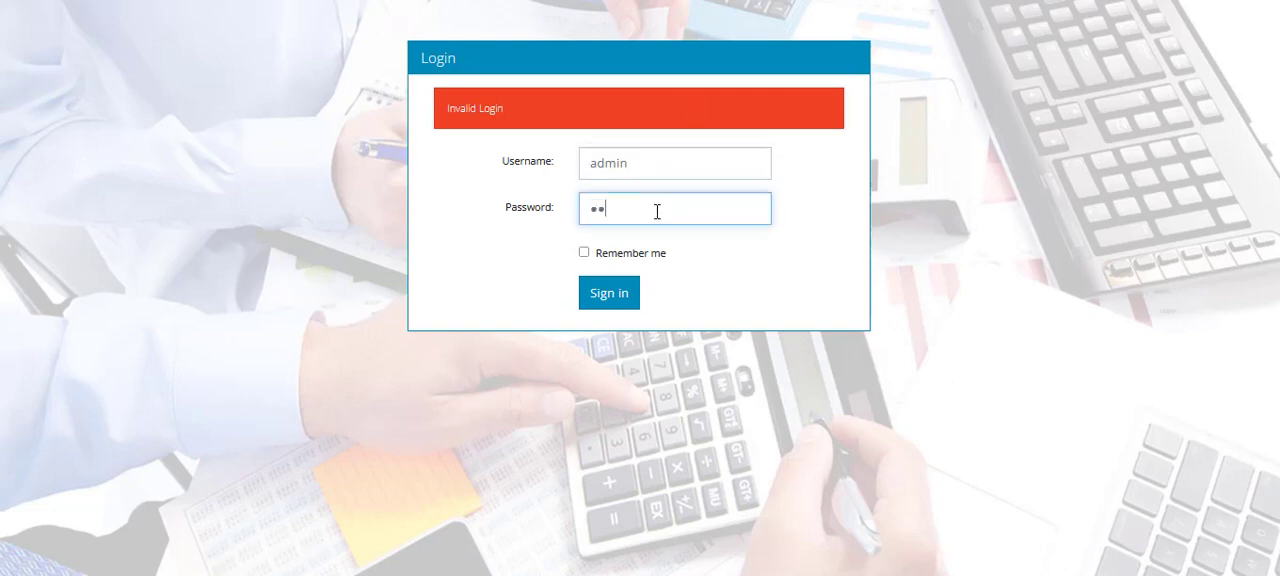
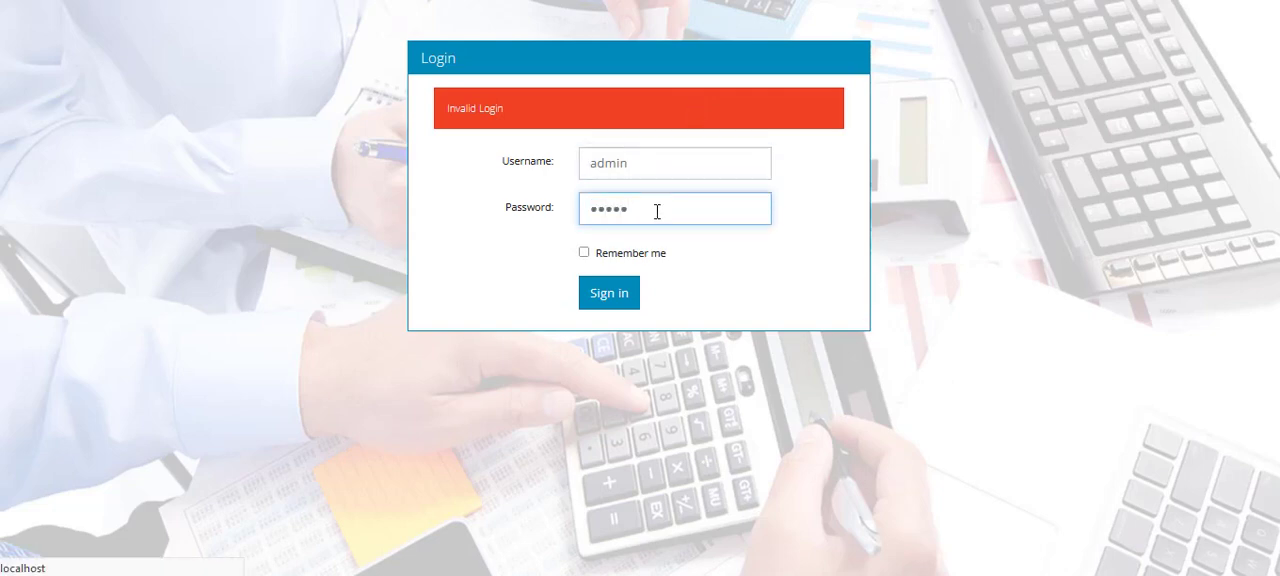
- Submit the admin login and open the Admin Area
key(Return)
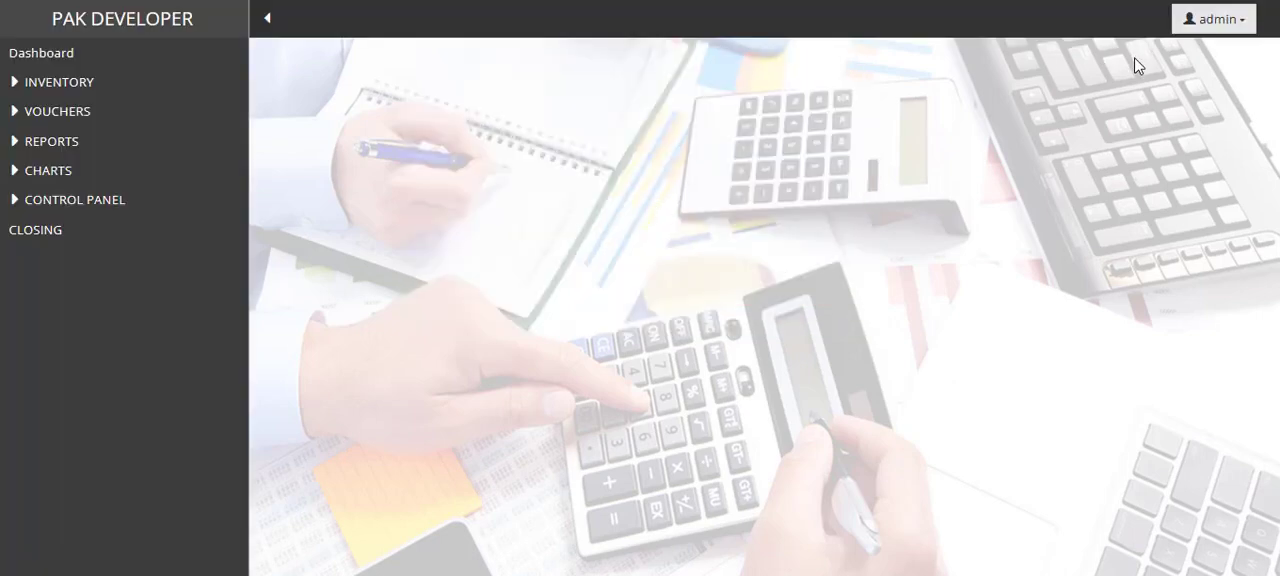
click(1207, 27)
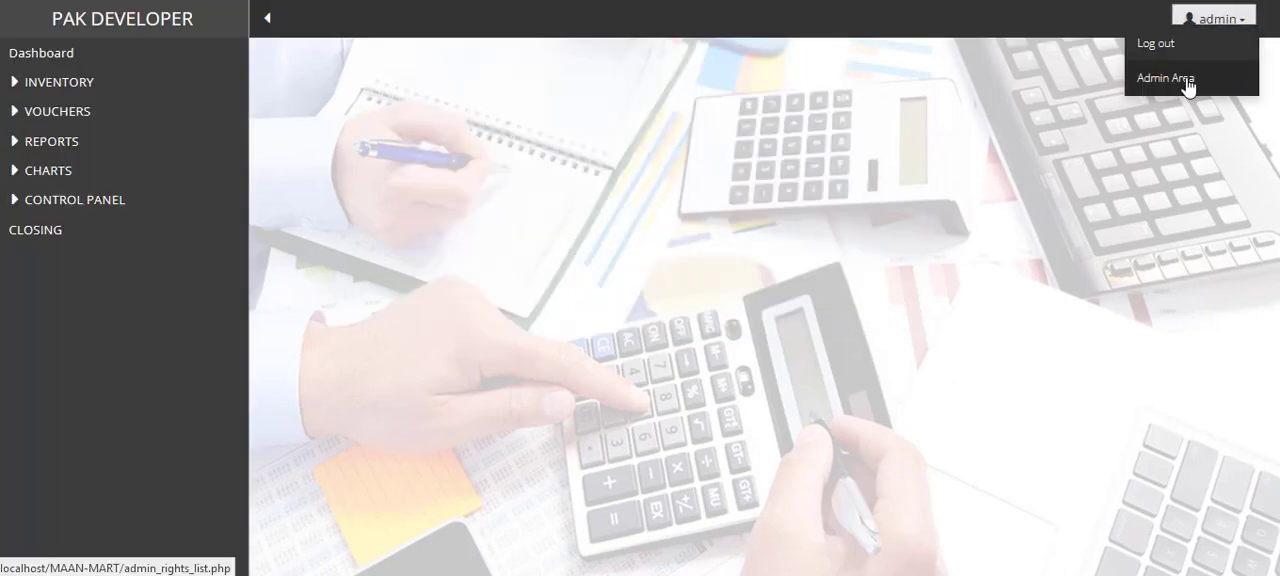
click(1188, 84)
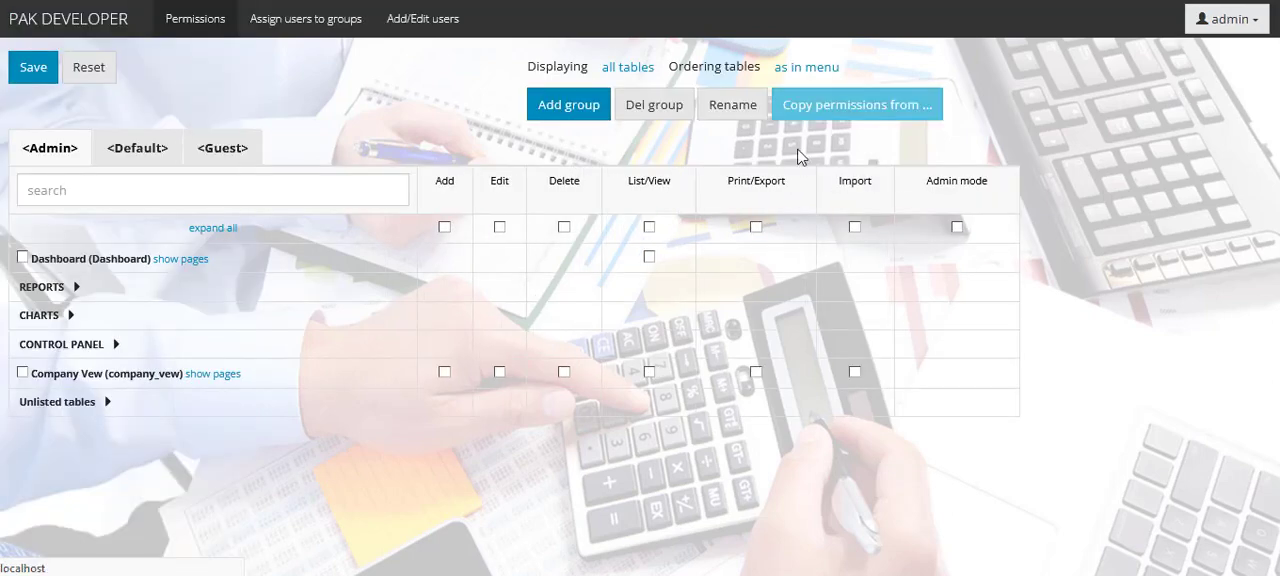
- Add a new permission group named user
click(566, 114)
drag(601, 93, 501, 109)
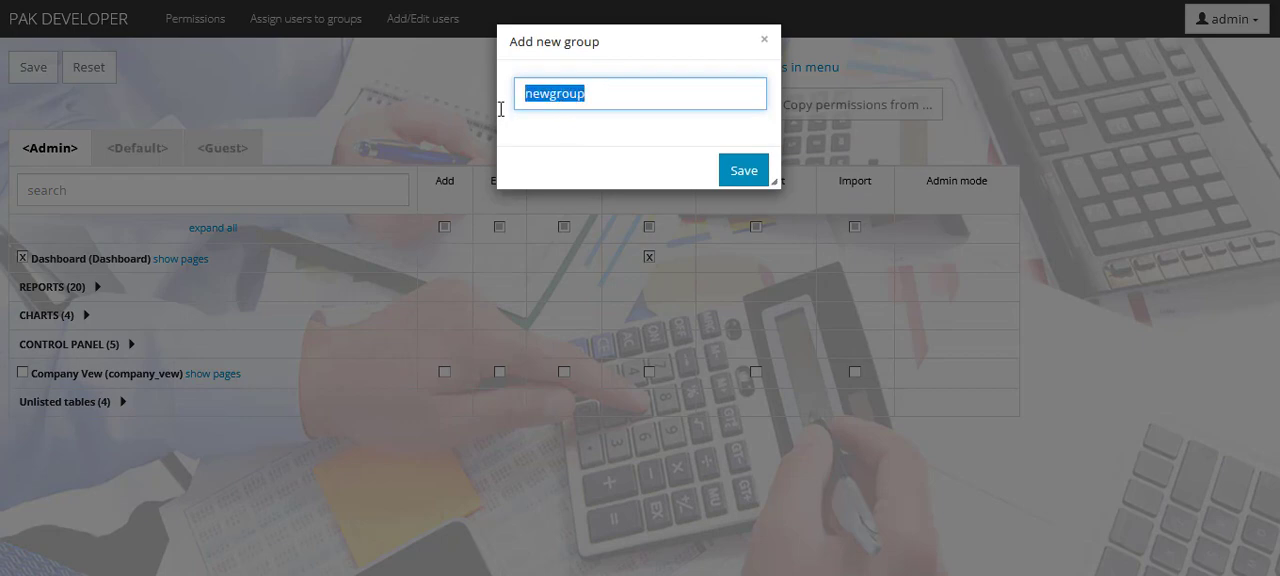
text(user)
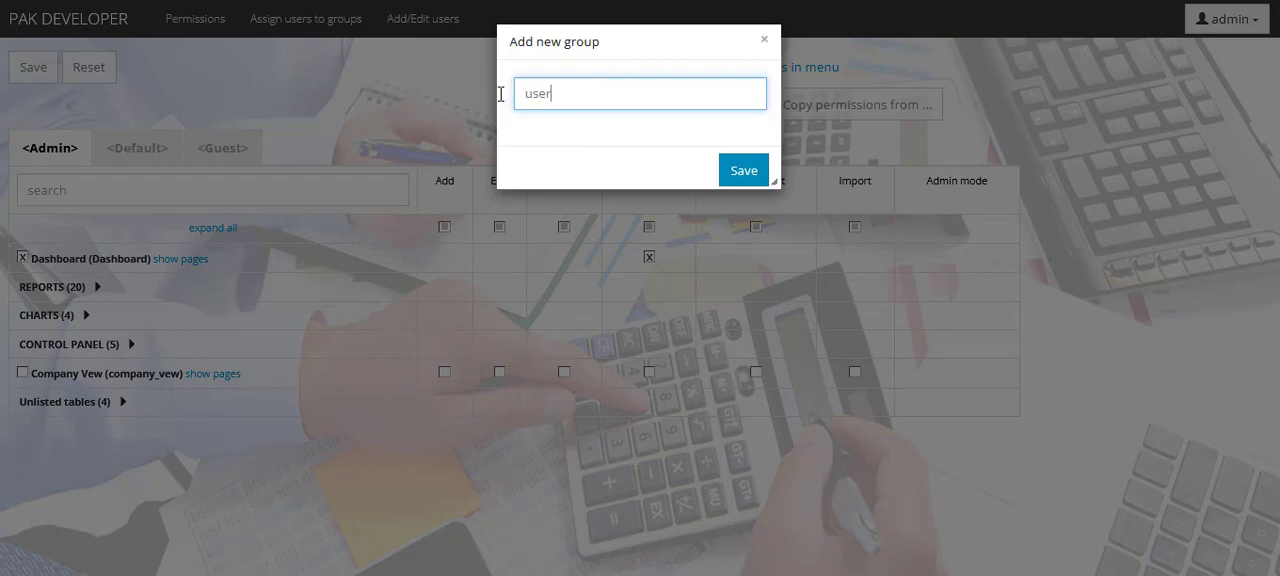
click(736, 172)
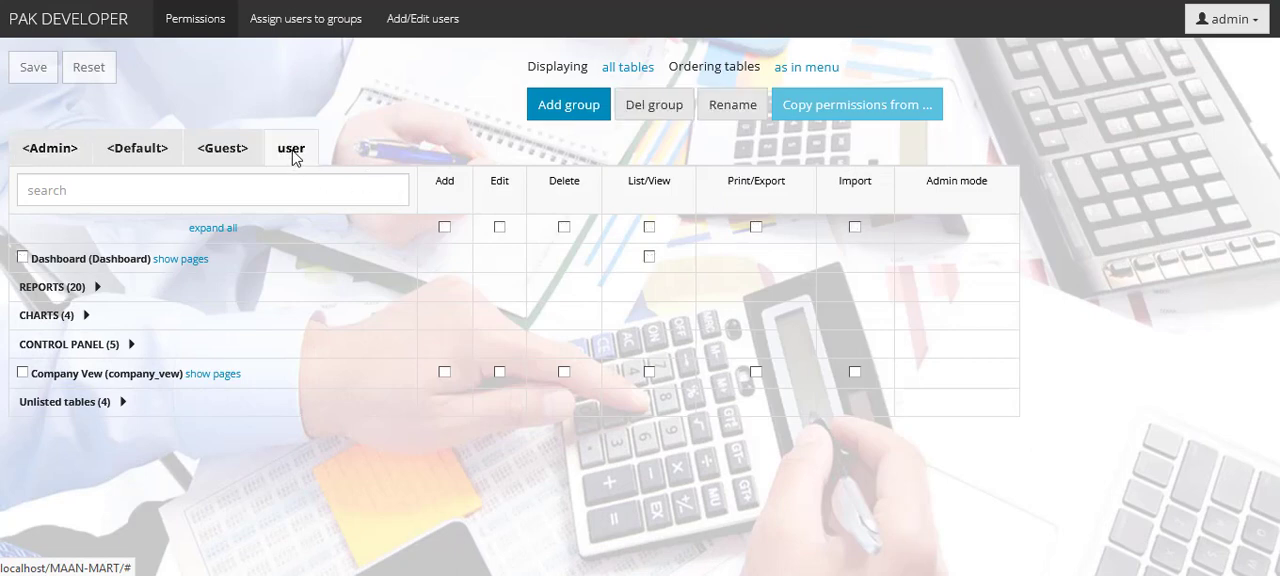
- Give the user group permissions for Dashboard and the first five Purchase entries under Reports, excluding Edit and Delete on Purchase Return
click(22, 258)
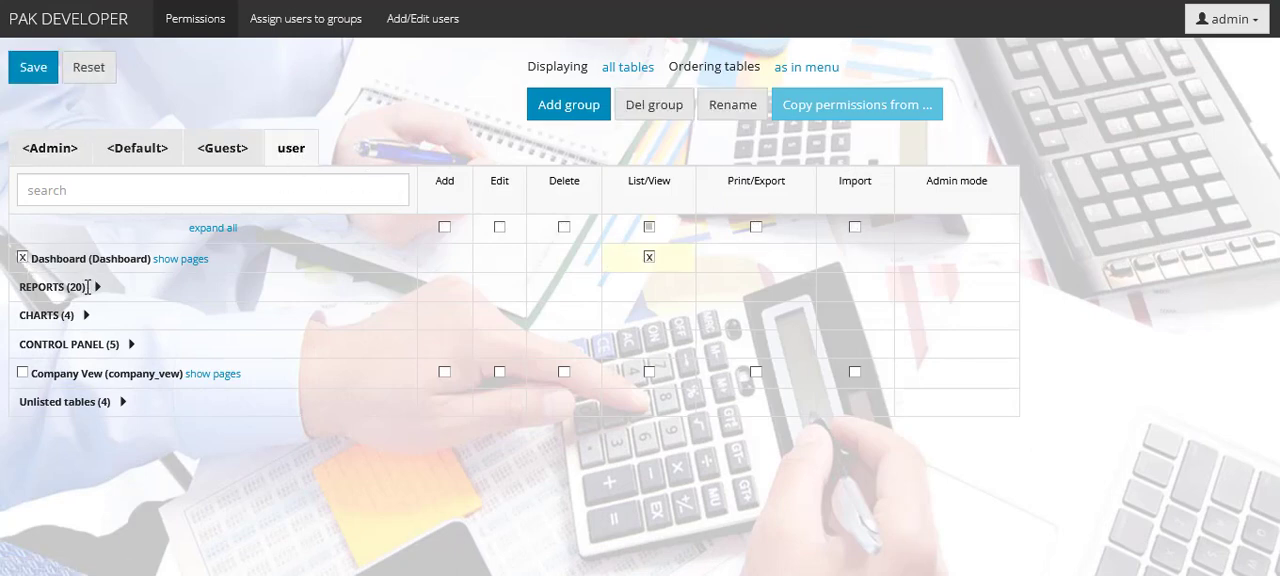
click(97, 288)
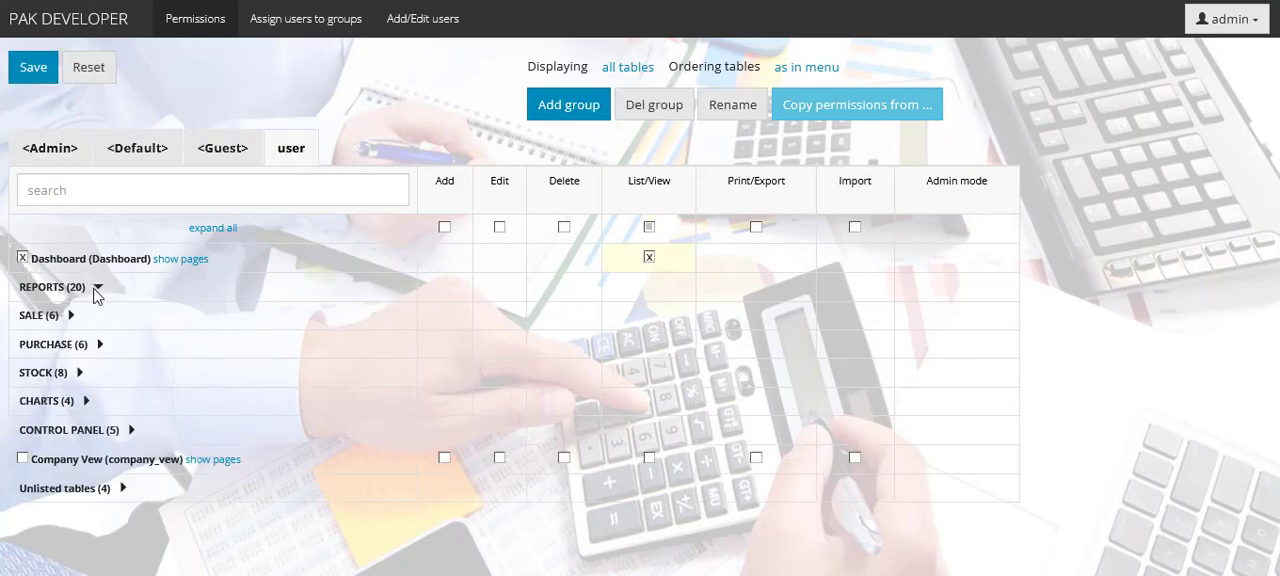
click(99, 344)
click(22, 373)
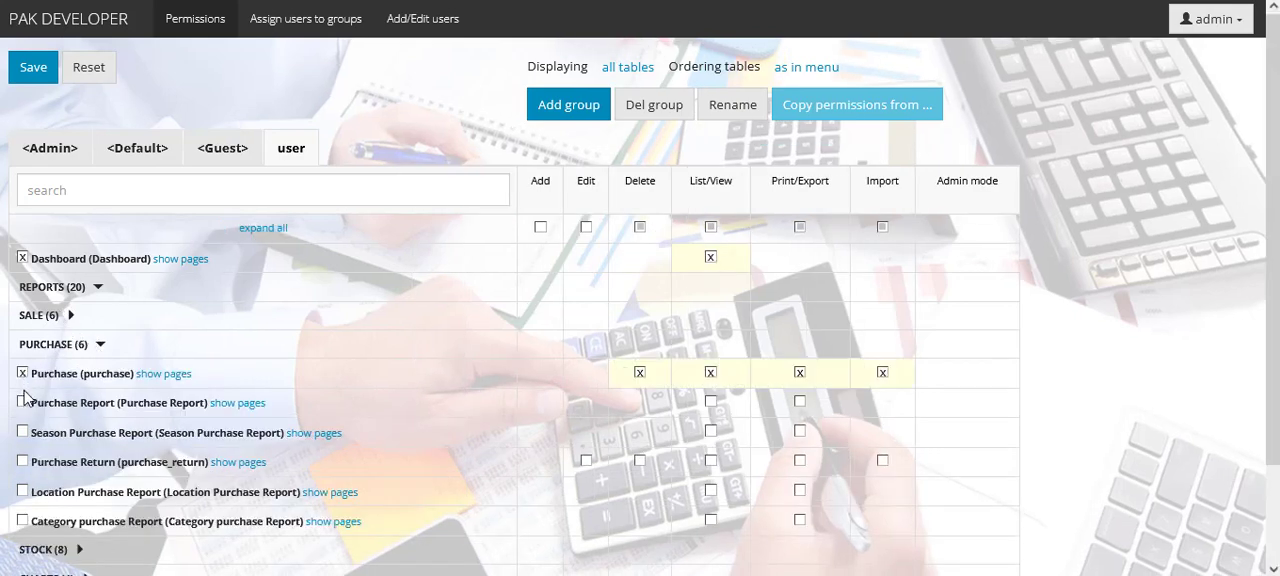
click(22, 402)
click(22, 432)
click(22, 461)
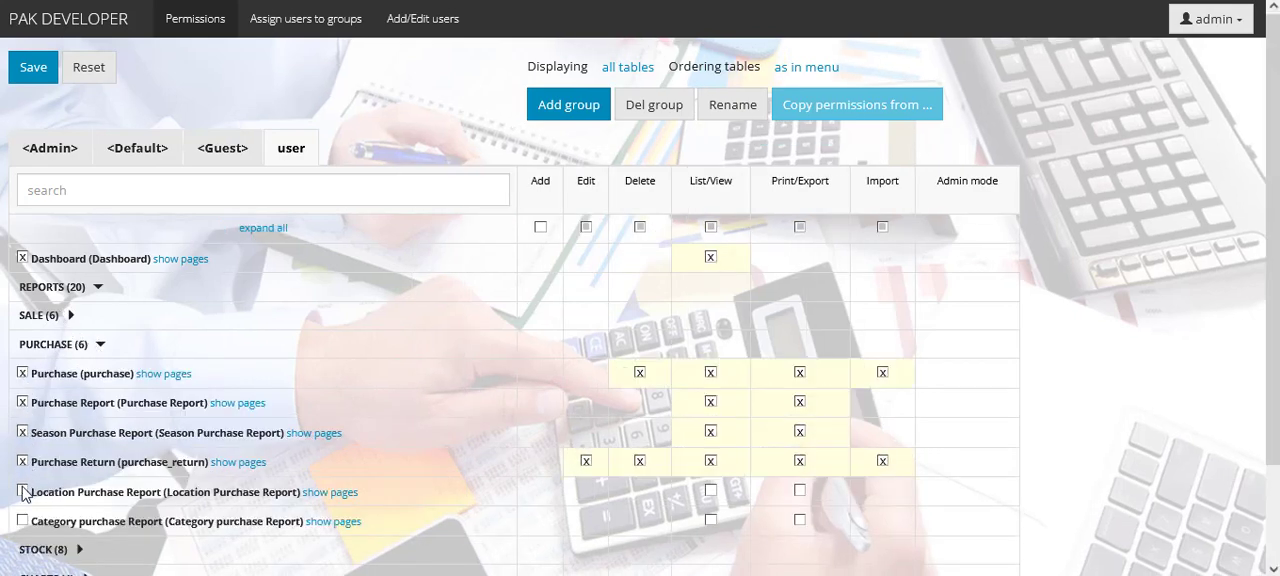
click(22, 491)
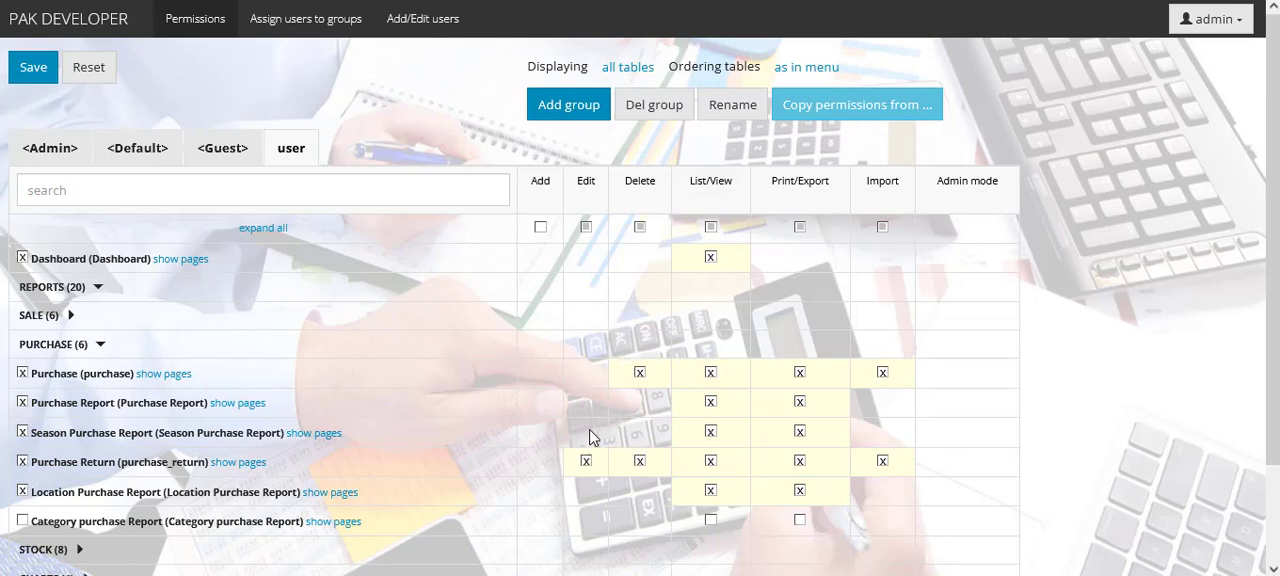
click(641, 461)
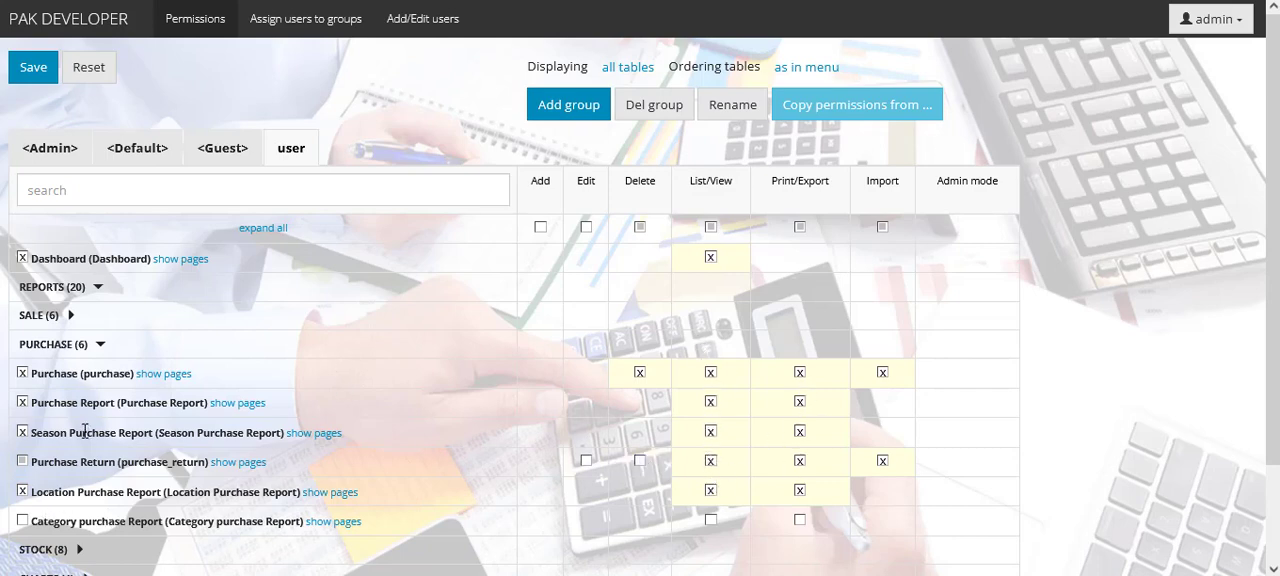
click(98, 344)
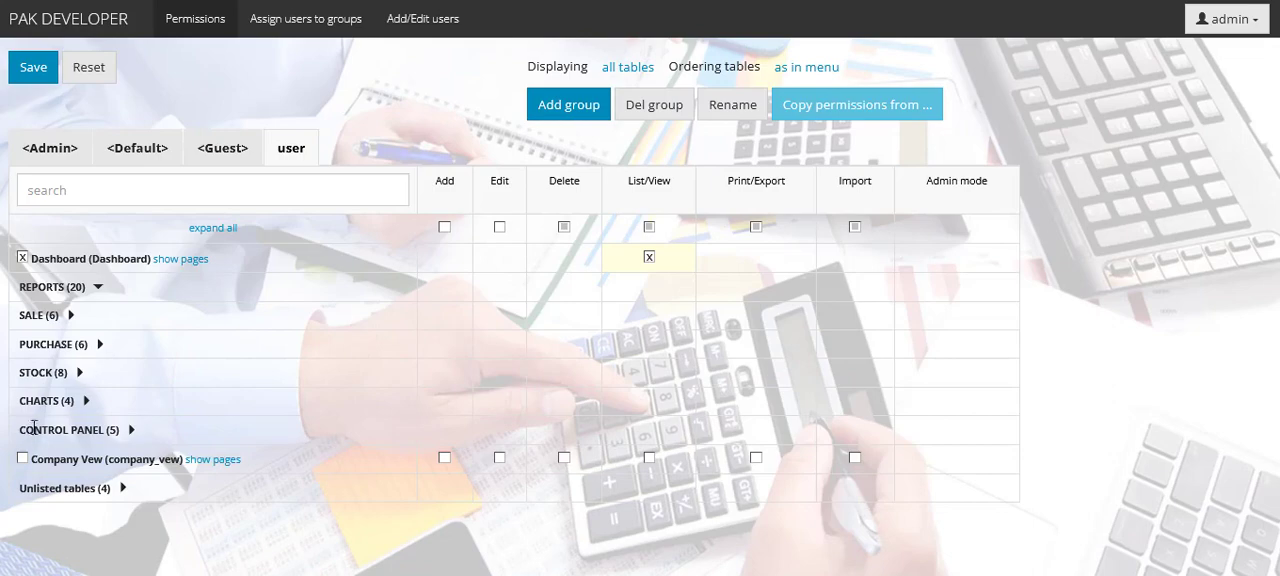
- Grant the user group the Product Histery Report and EOQ Report under Stock, toggle the overall Add and Delete rights, and save the permissions
click(78, 372)
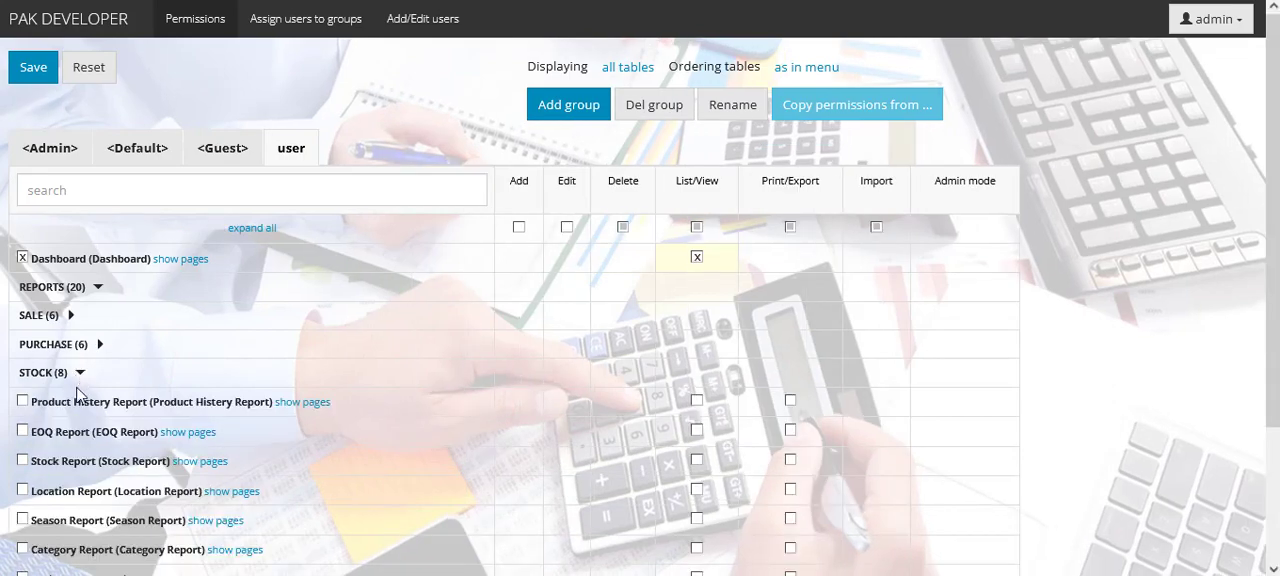
click(22, 401)
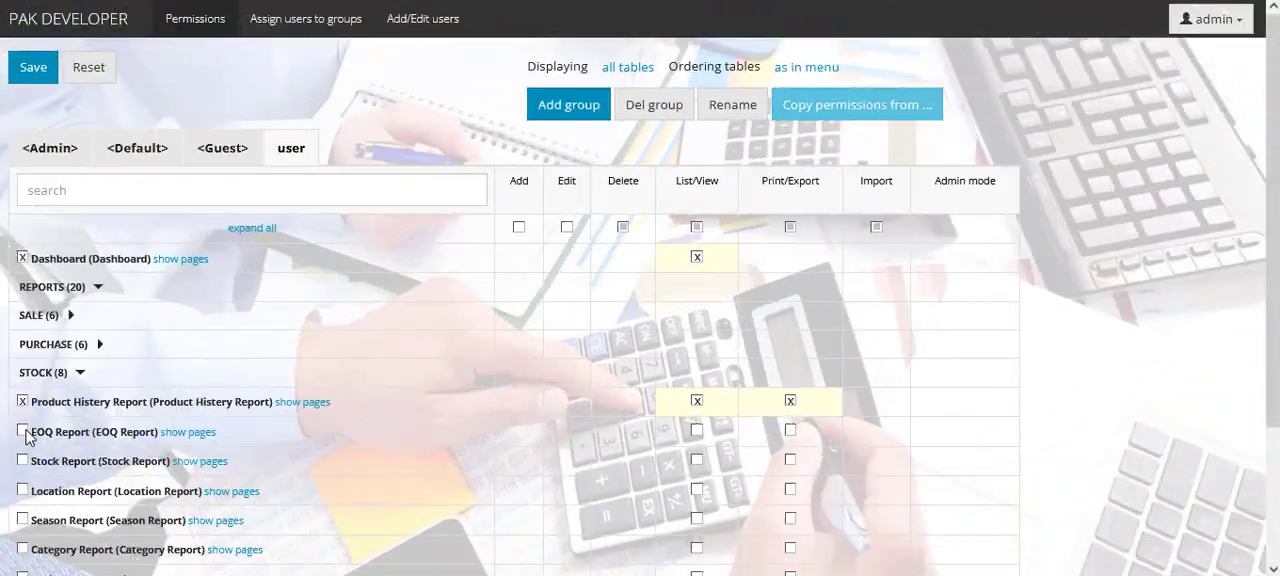
click(22, 431)
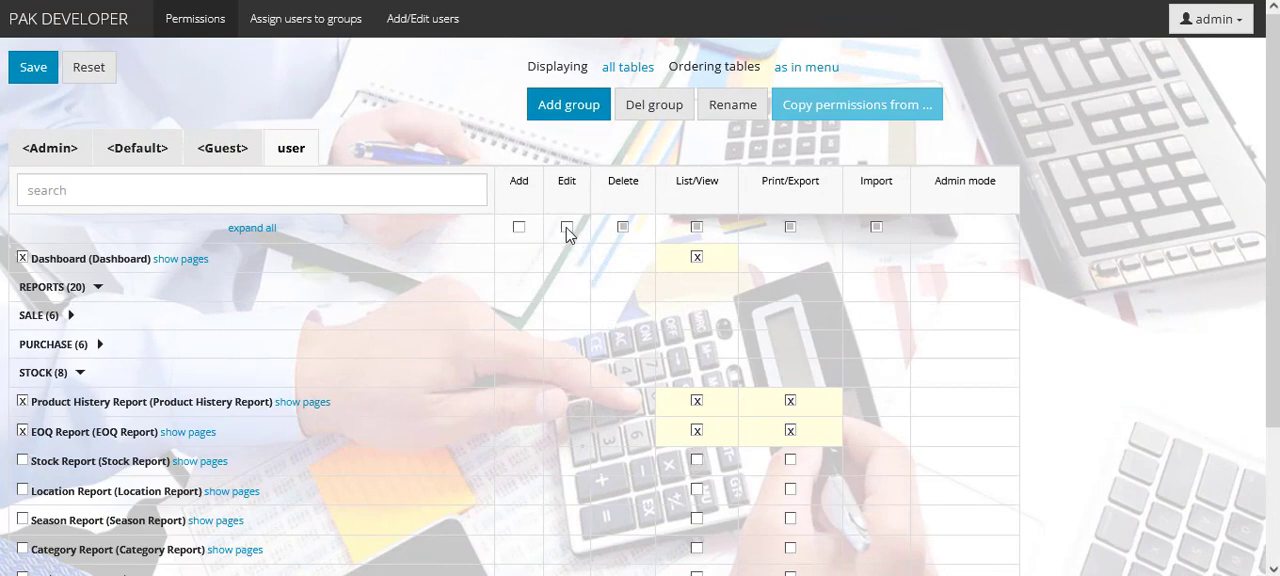
click(519, 227)
click(624, 228)
click(34, 72)
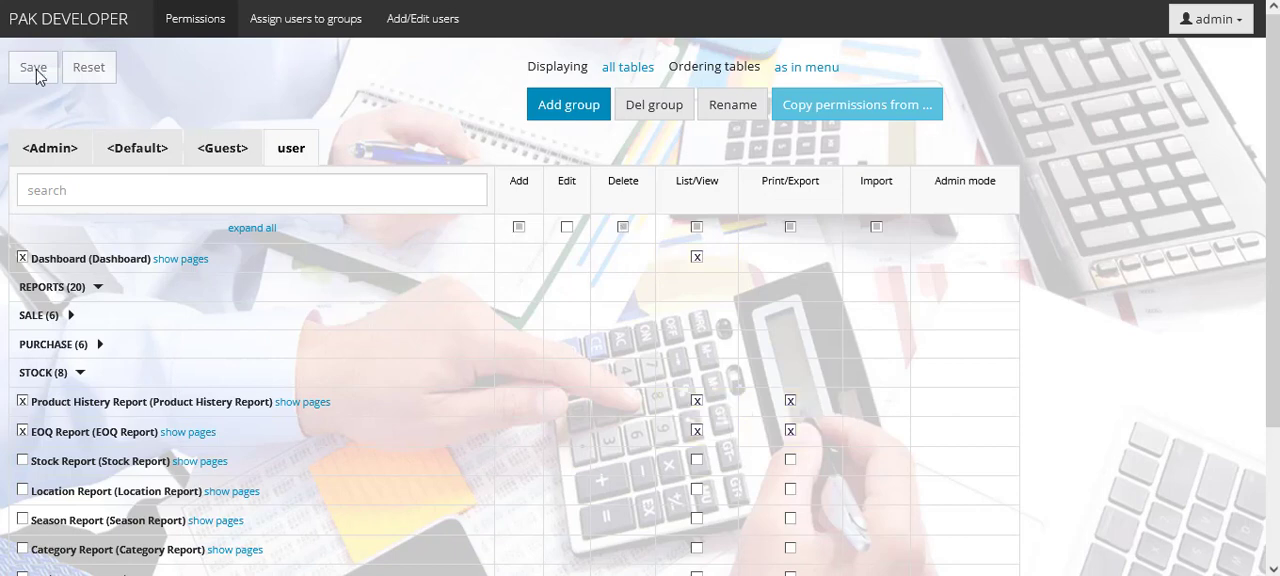
- Assign saleman3 to the user group only, without Admin membership, and save the assignment
click(296, 25)
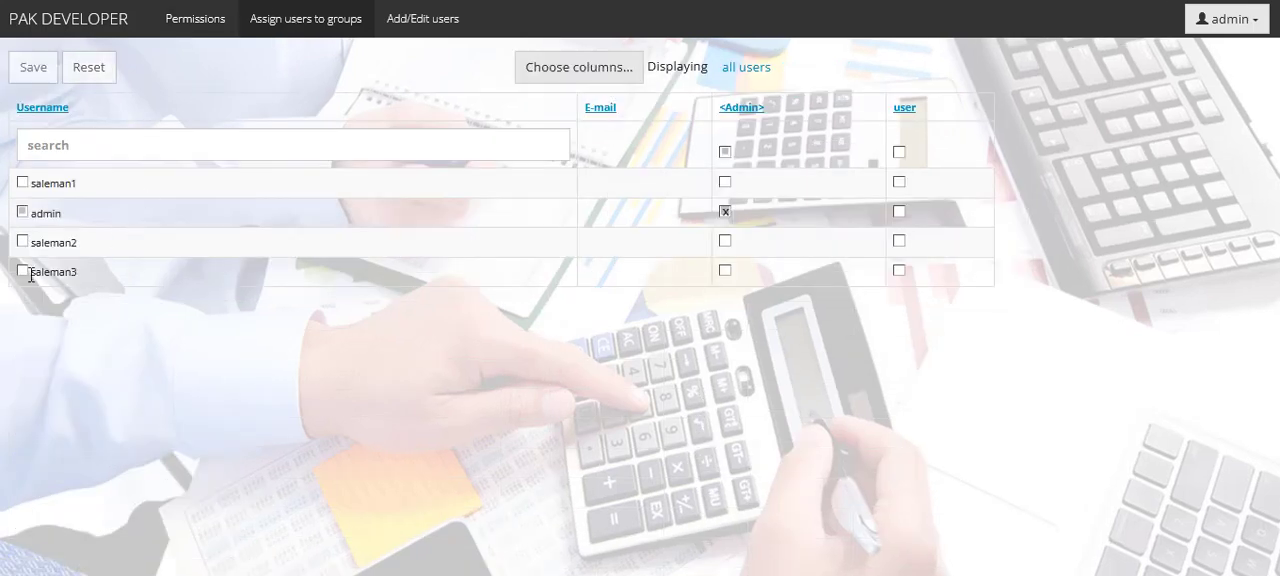
click(22, 271)
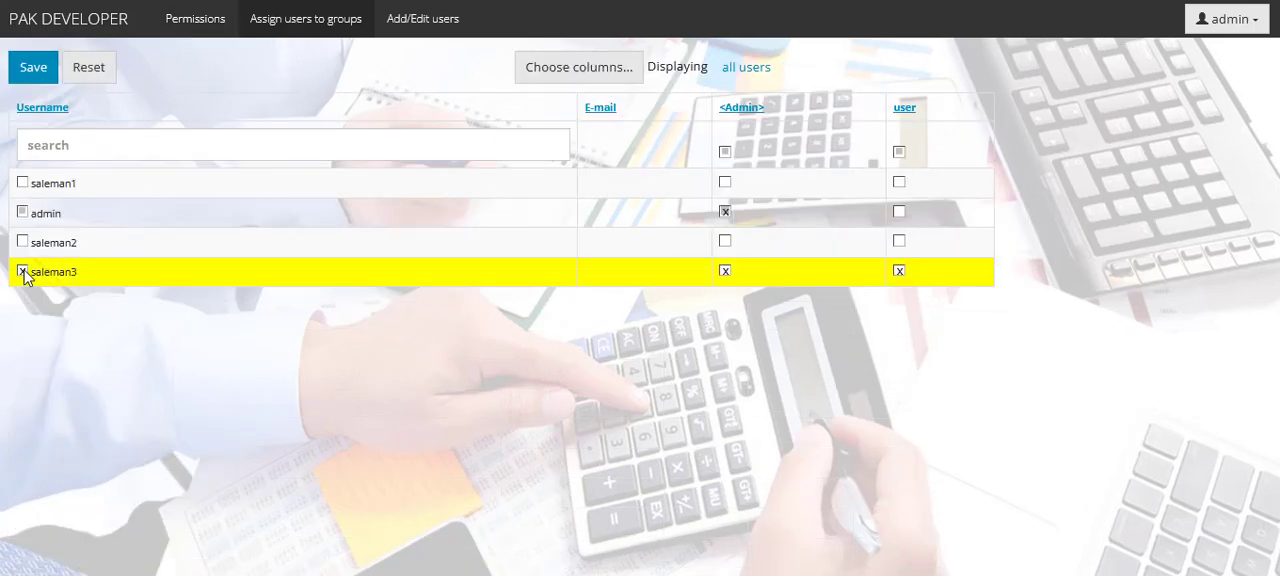
click(725, 271)
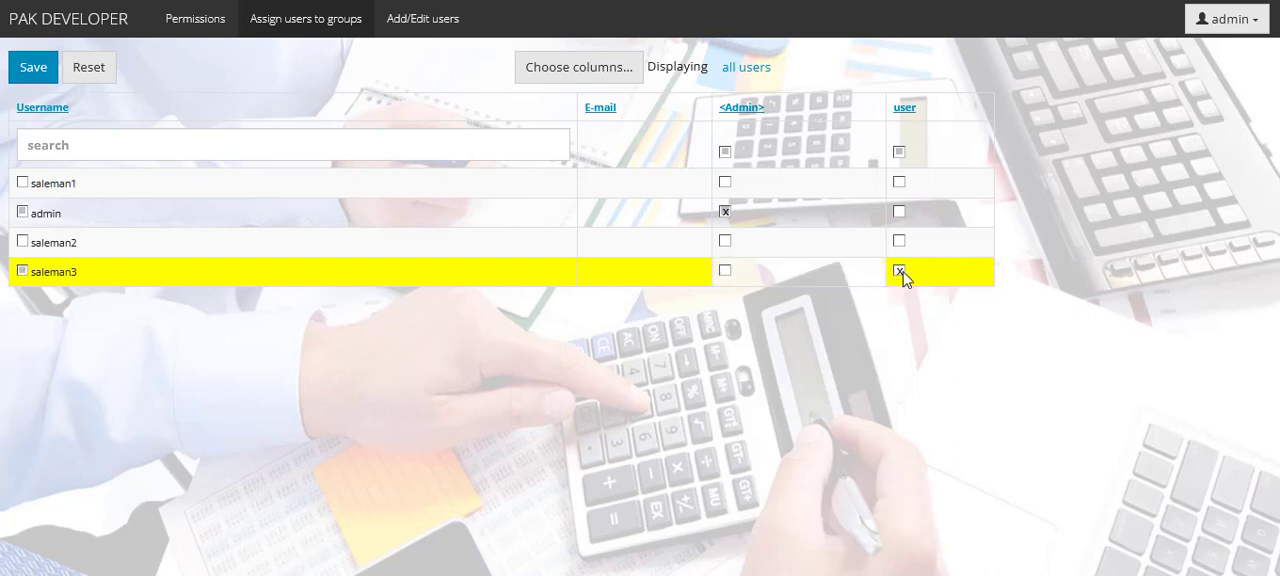
click(20, 78)
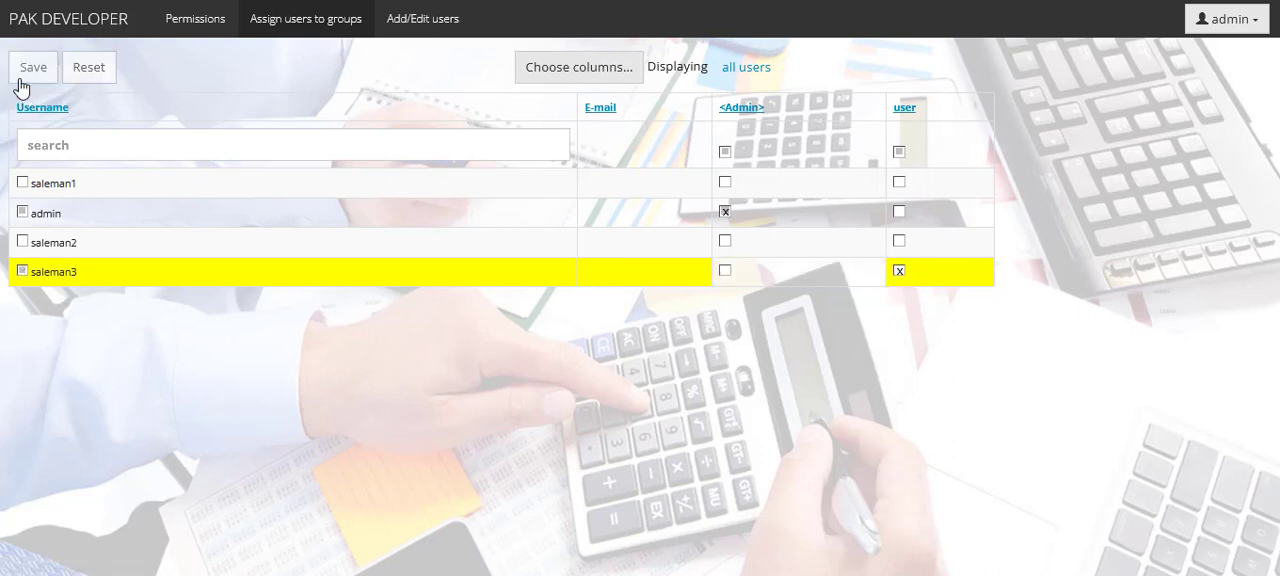
- Add the user user1 with an account password, save it, and check its edit form from the user list
click(424, 28)
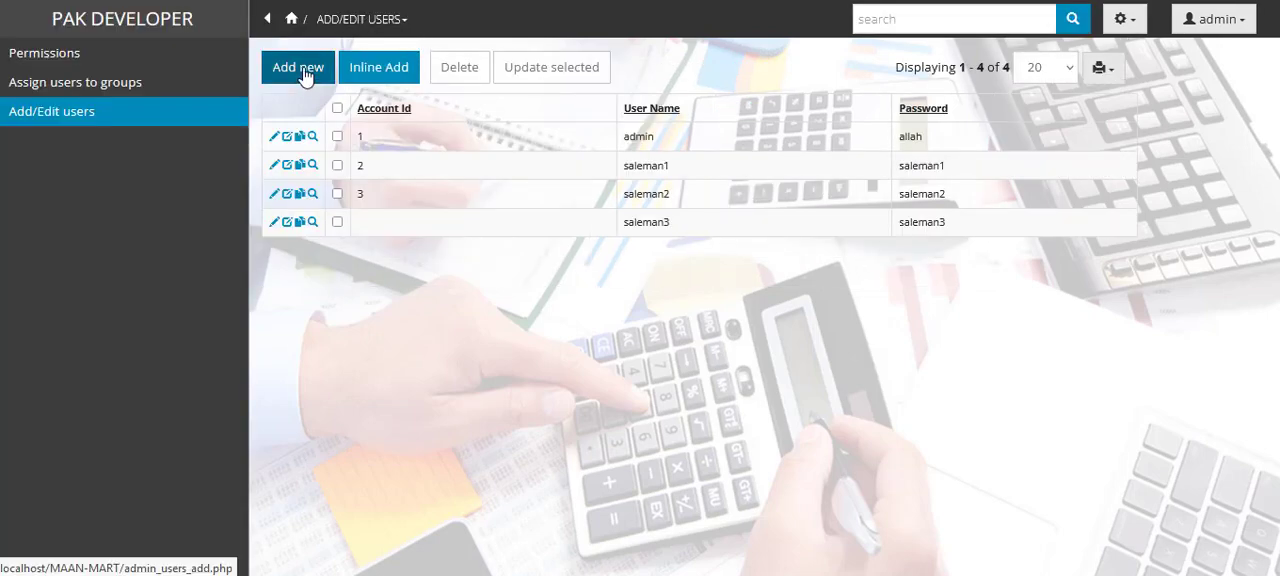
click(300, 70)
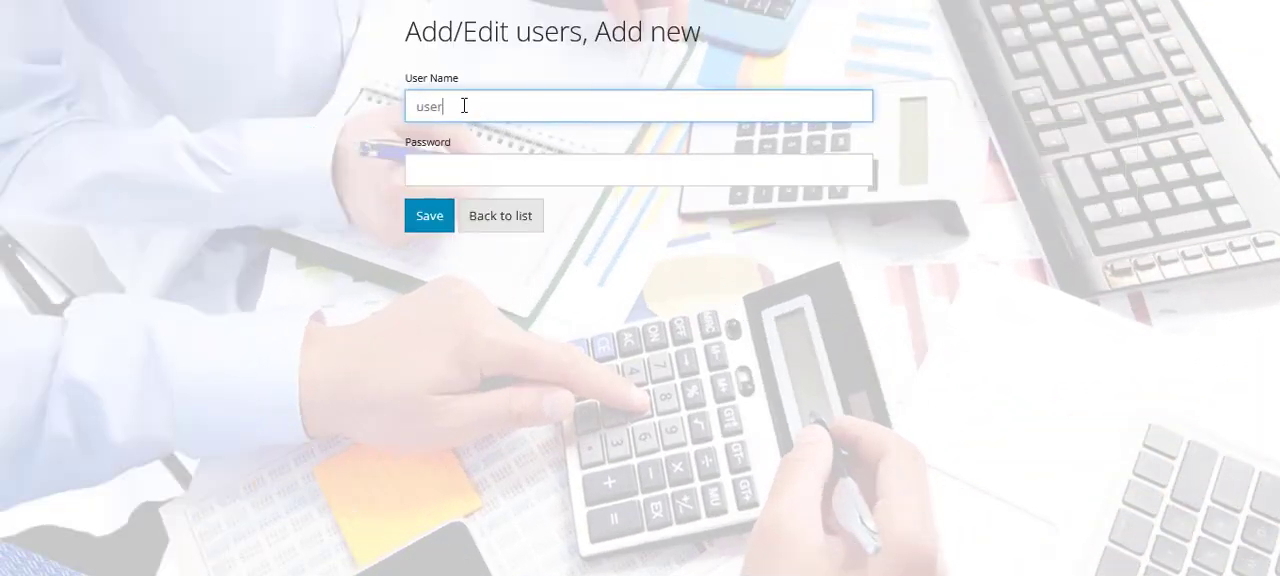
click(450, 165)
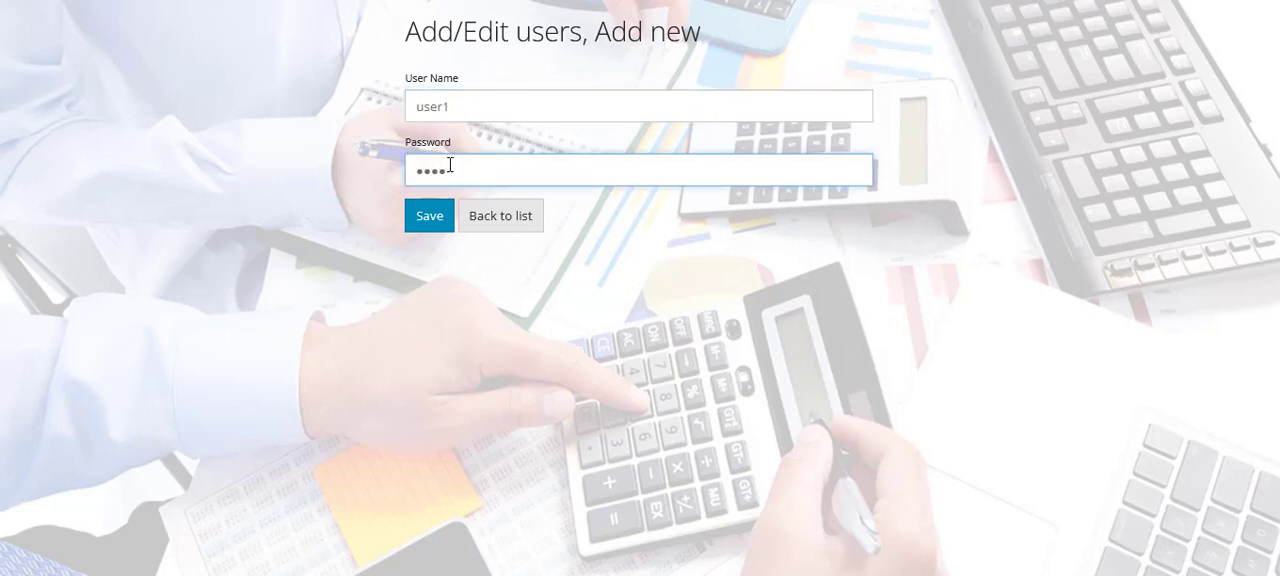
click(432, 218)
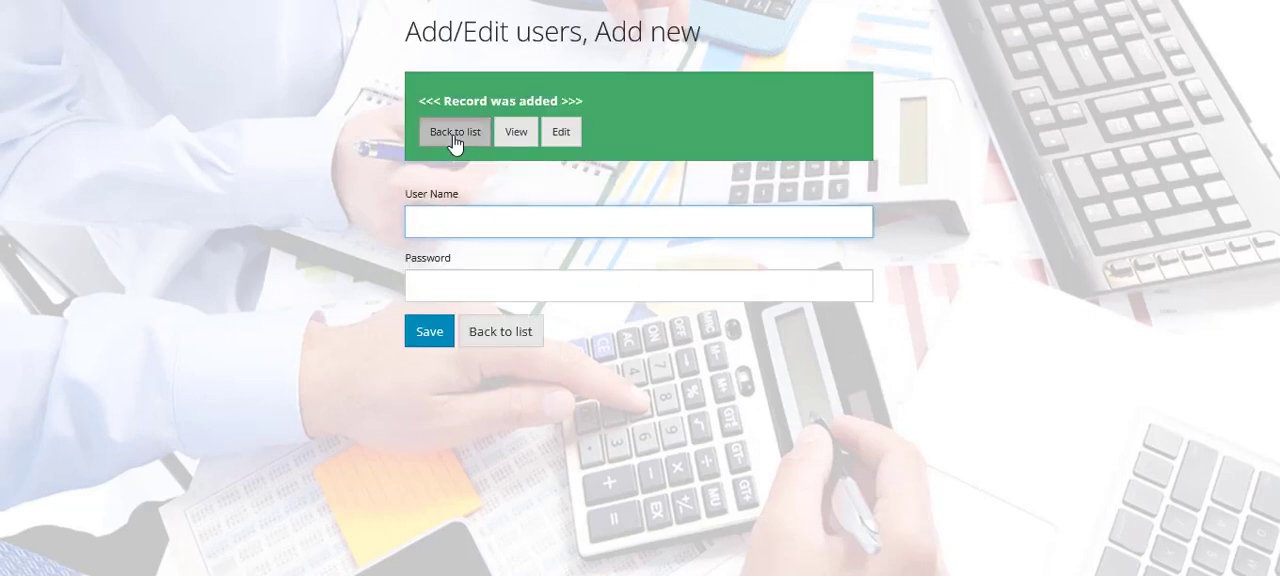
click(455, 132)
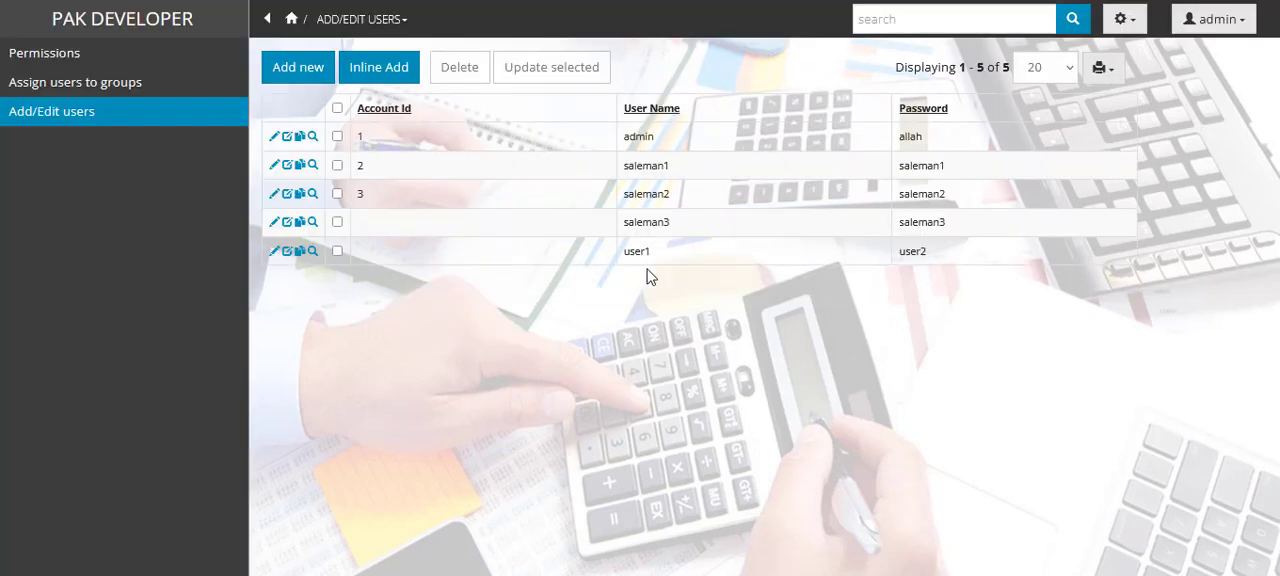
click(272, 256)
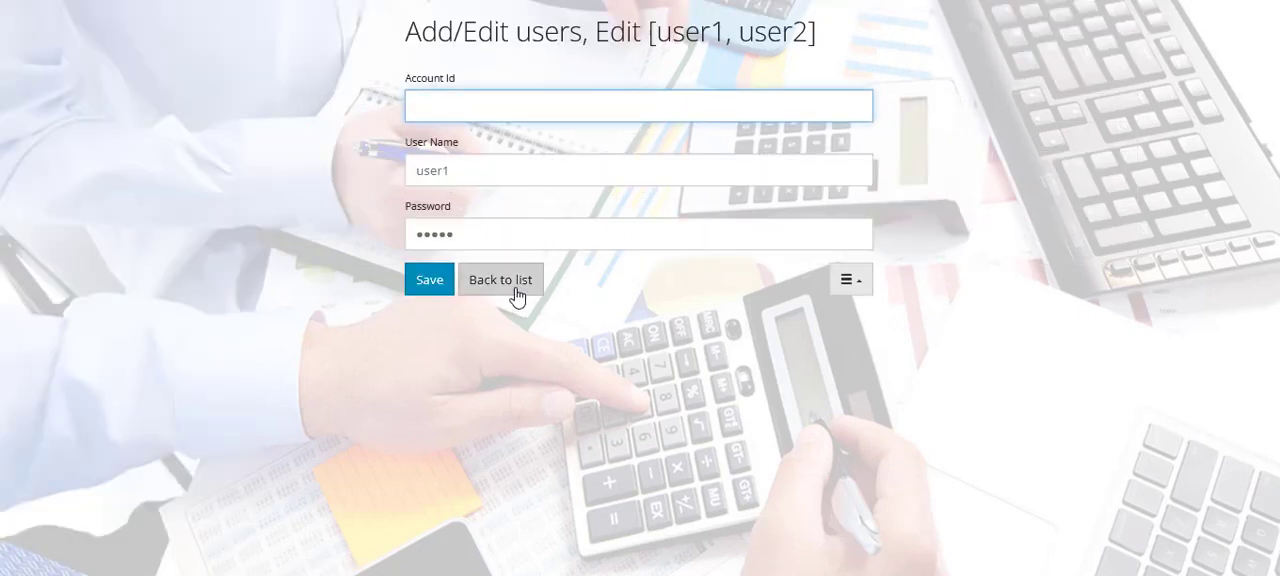
click(516, 295)
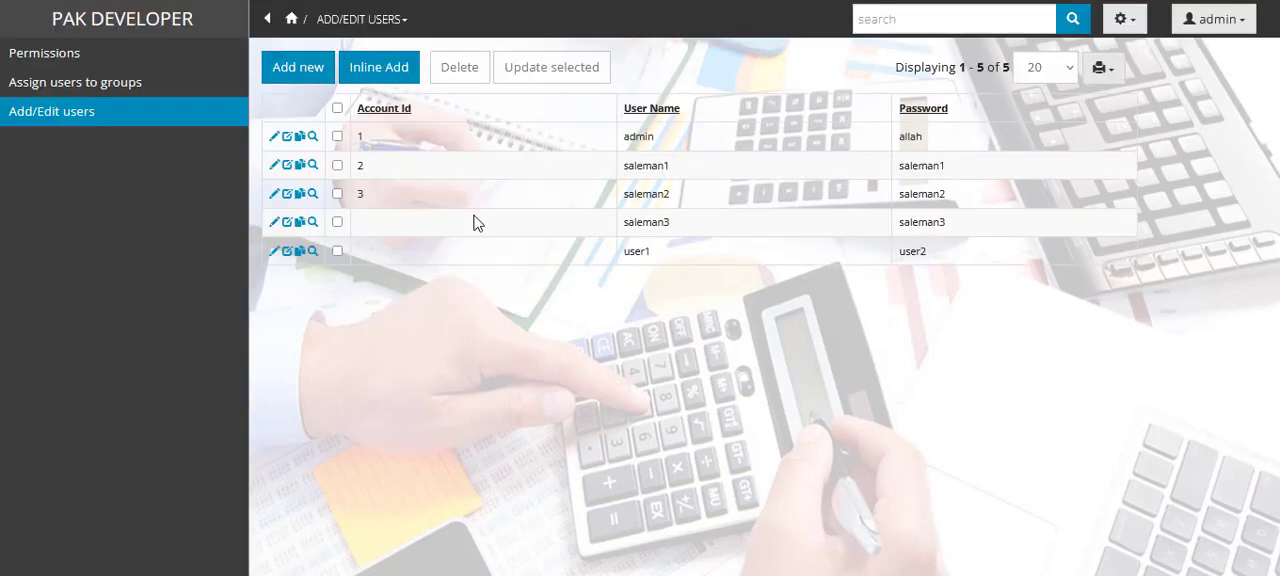
- Return to the application's home page and run Closing to update all accounts
click(293, 22)
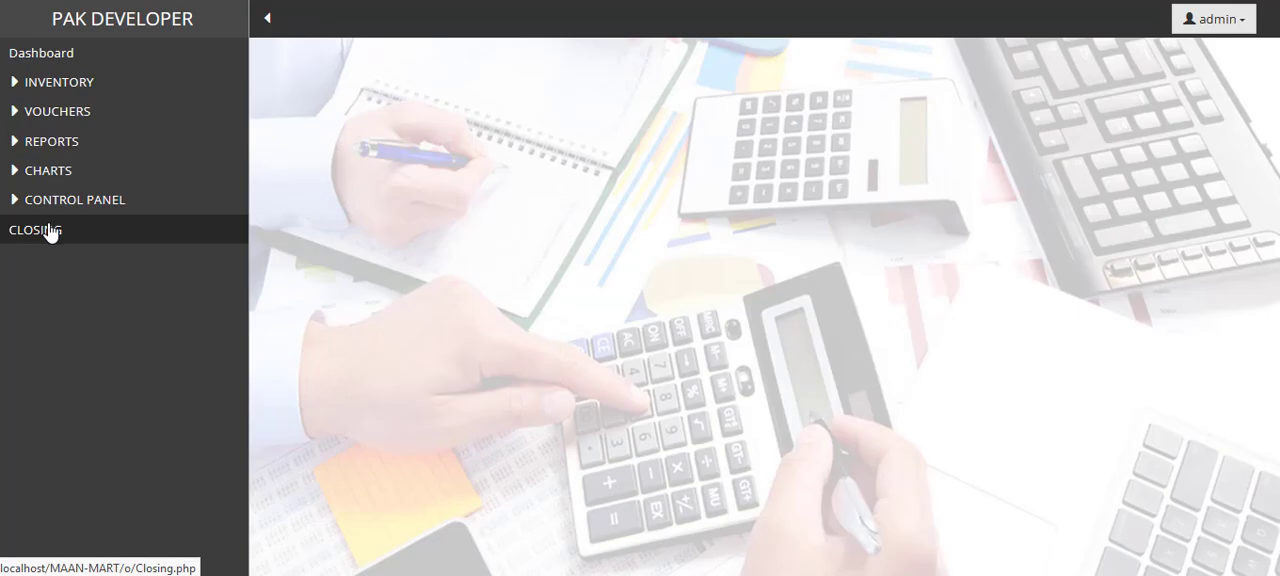
click(50, 231)
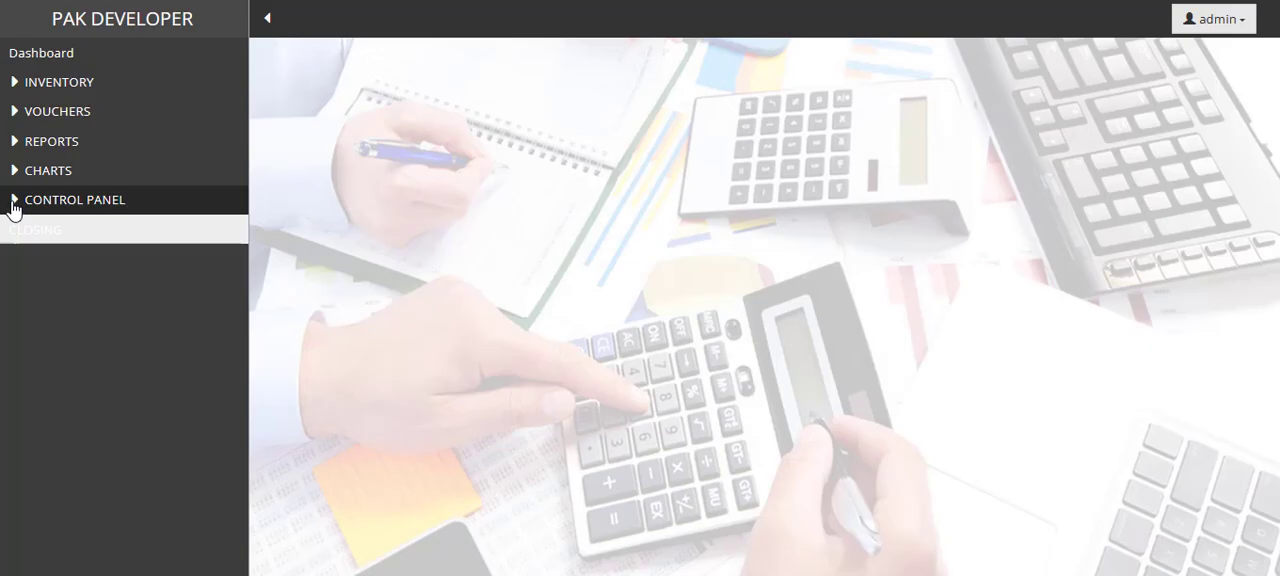
- Open a new account named png under the Company account type, leaving Opening Balance, Target and Phone blank, and submit it
click(12, 204)
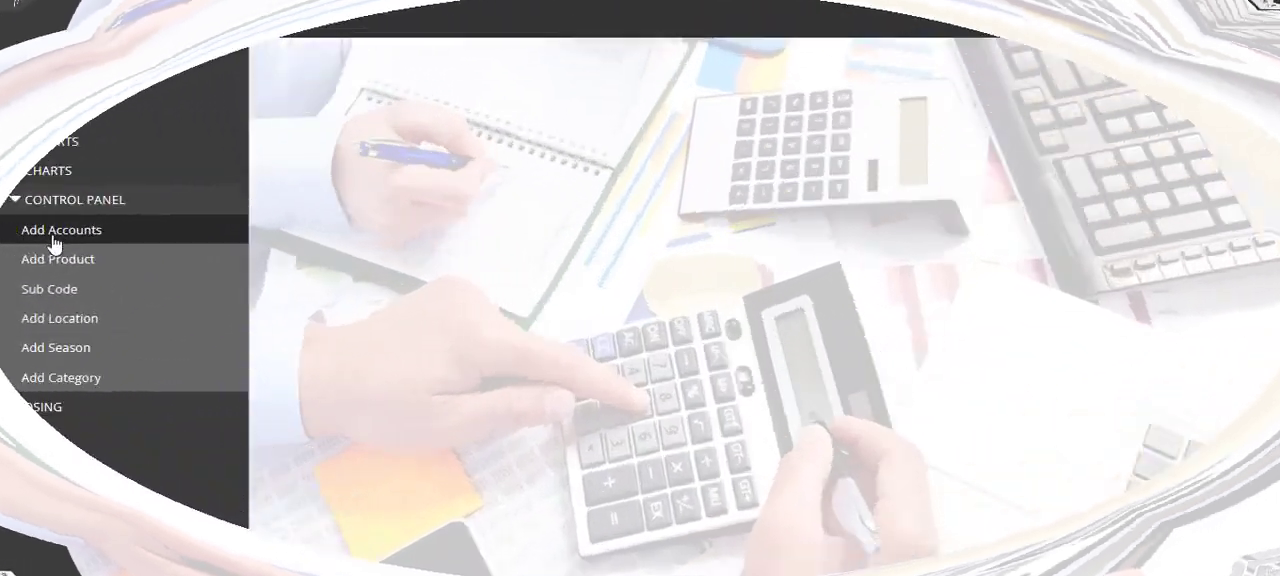
click(51, 246)
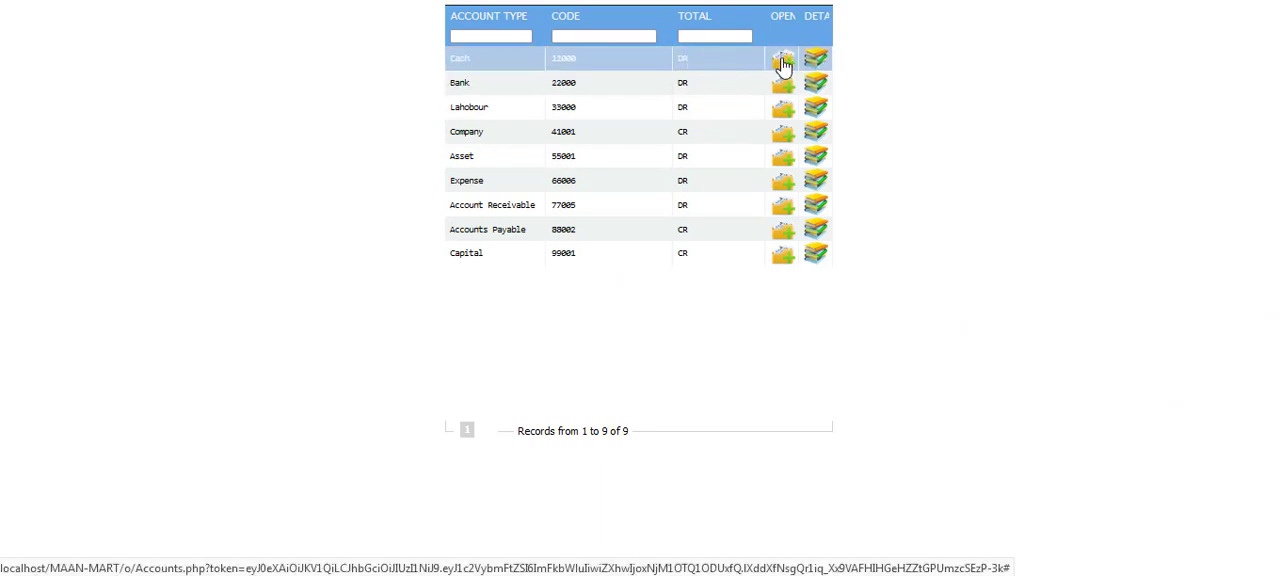
click(783, 140)
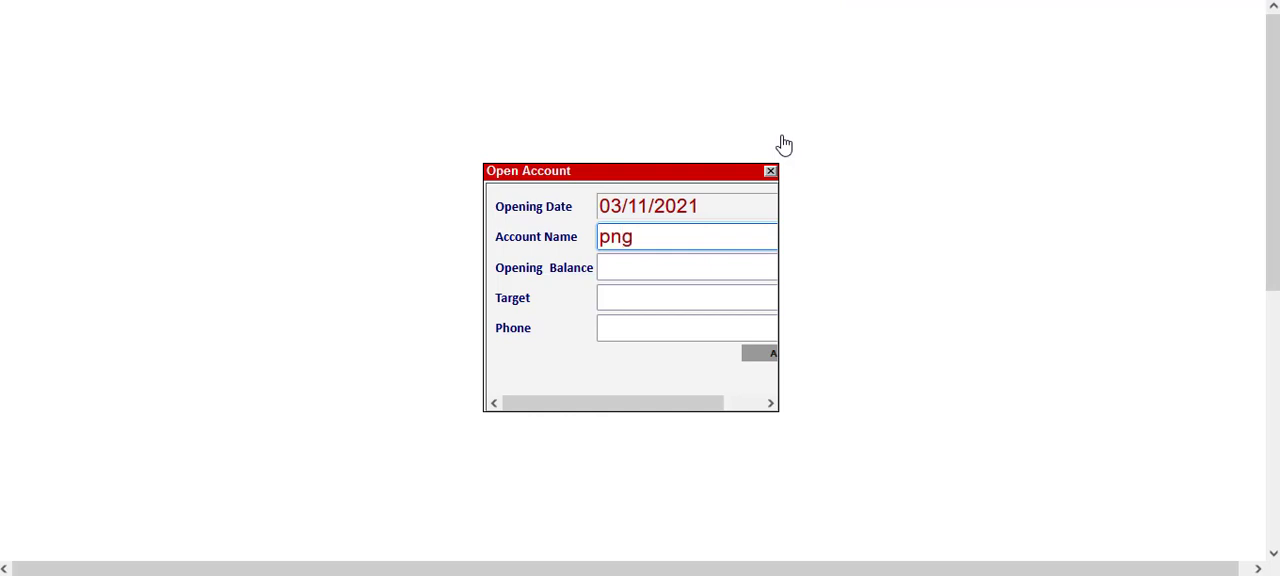
click(666, 272)
click(644, 296)
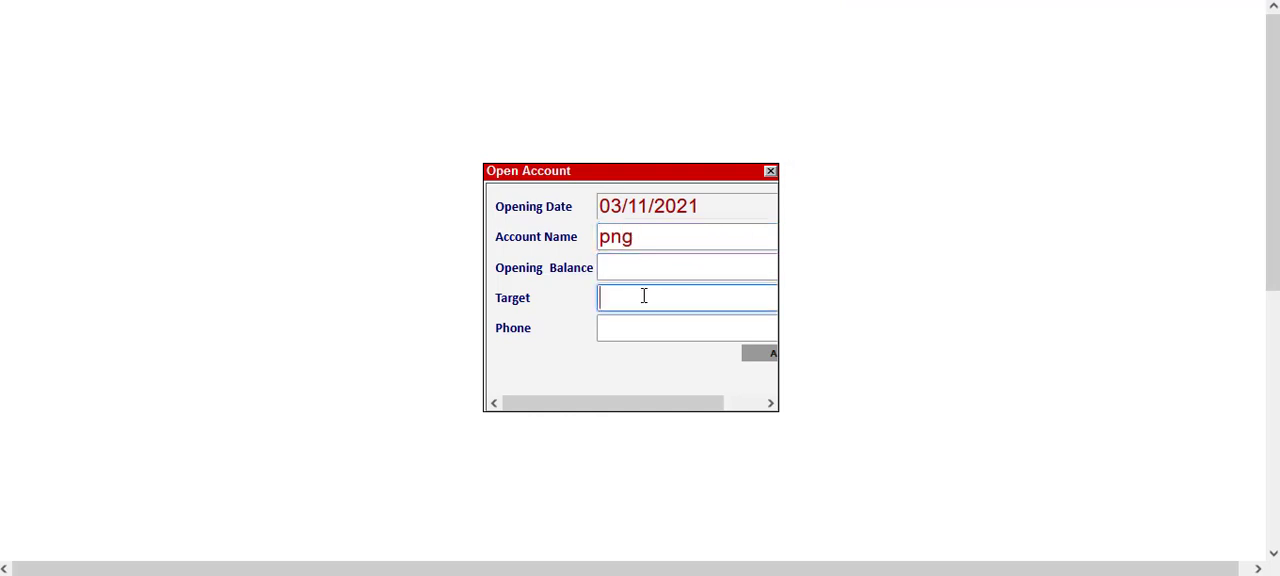
click(635, 327)
click(760, 357)
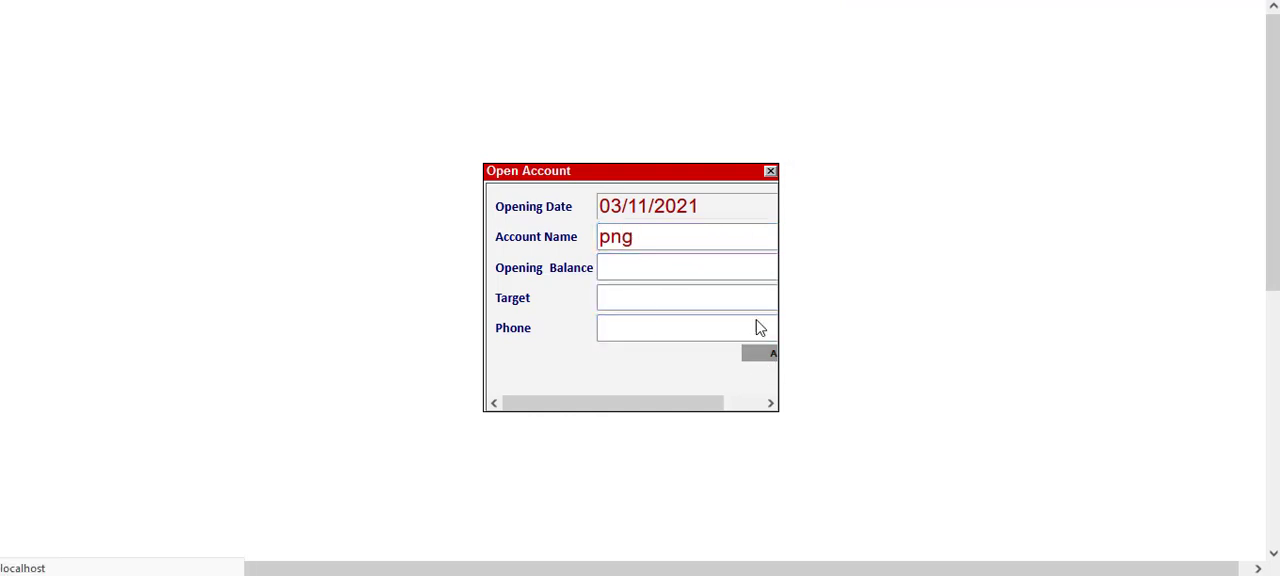
- Open a new account under the Account Receivable type using the account holder's name, leave the other fields blank, submit it and close the form
click(770, 172)
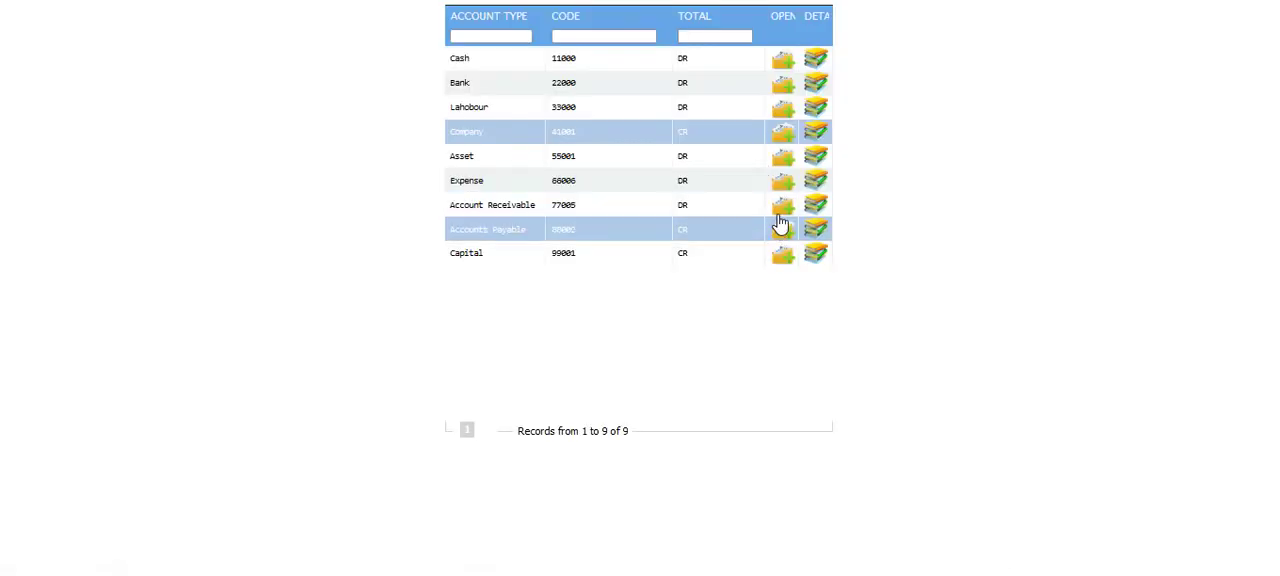
click(782, 208)
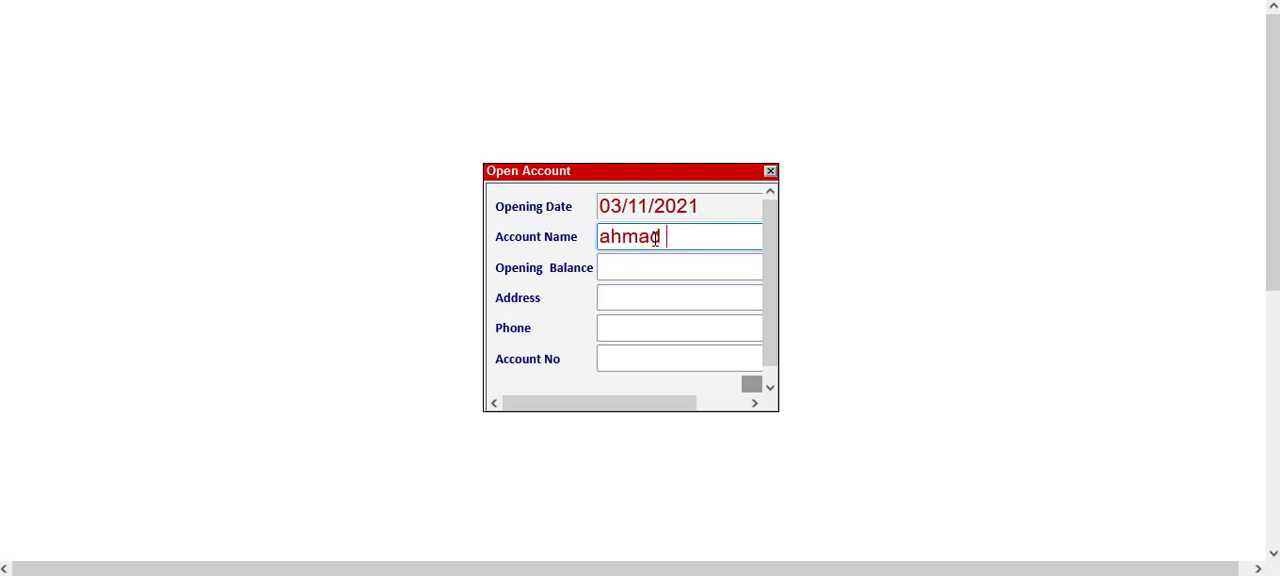
click(632, 270)
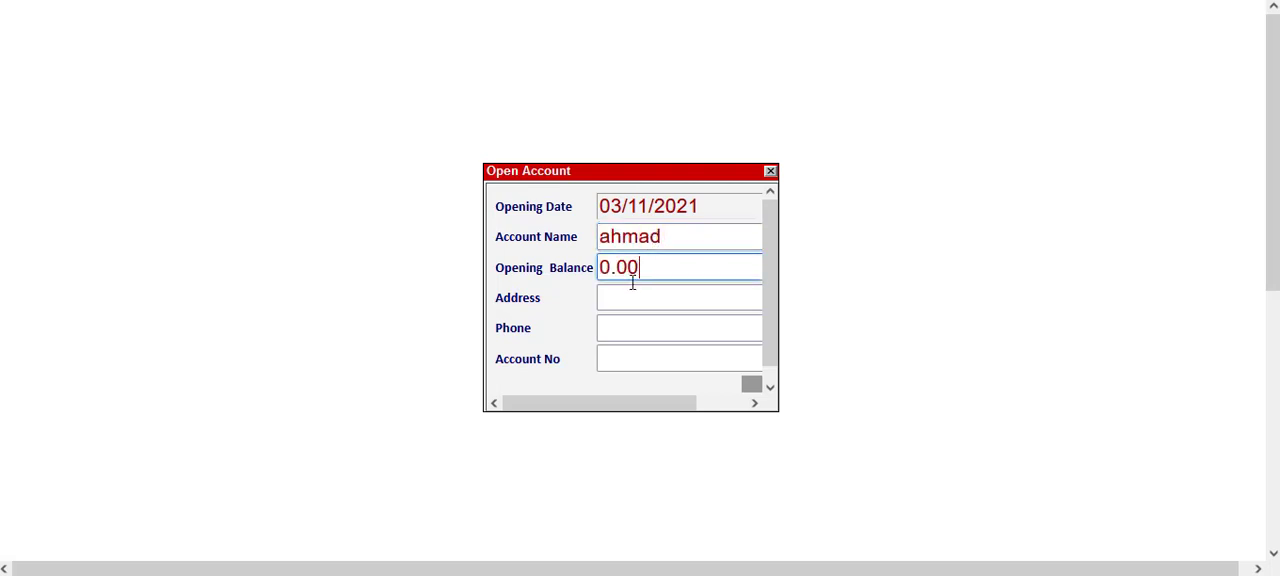
click(628, 302)
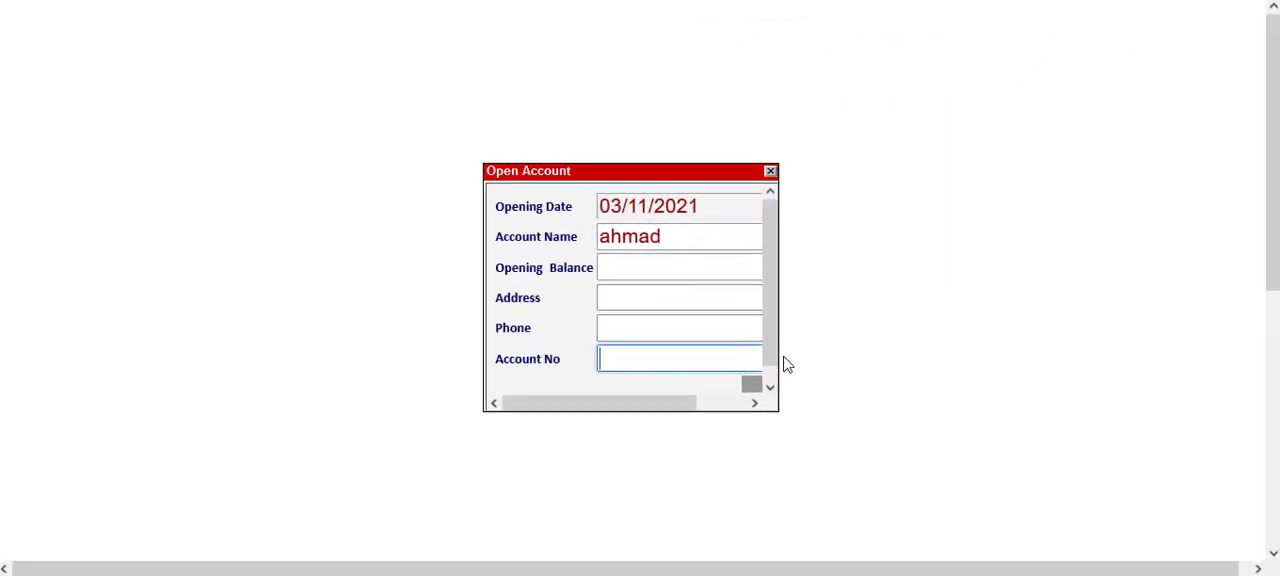
key(Return)
click(770, 173)
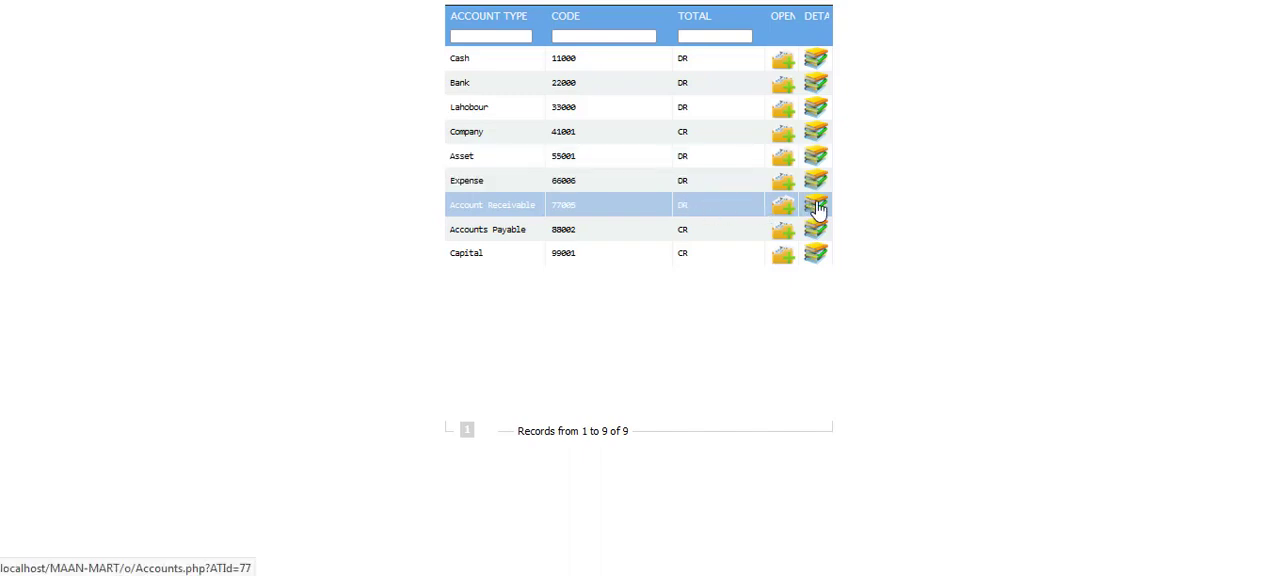
- Check the account details lists of the Account Receivable and Company types for the newly opened accounts
click(817, 207)
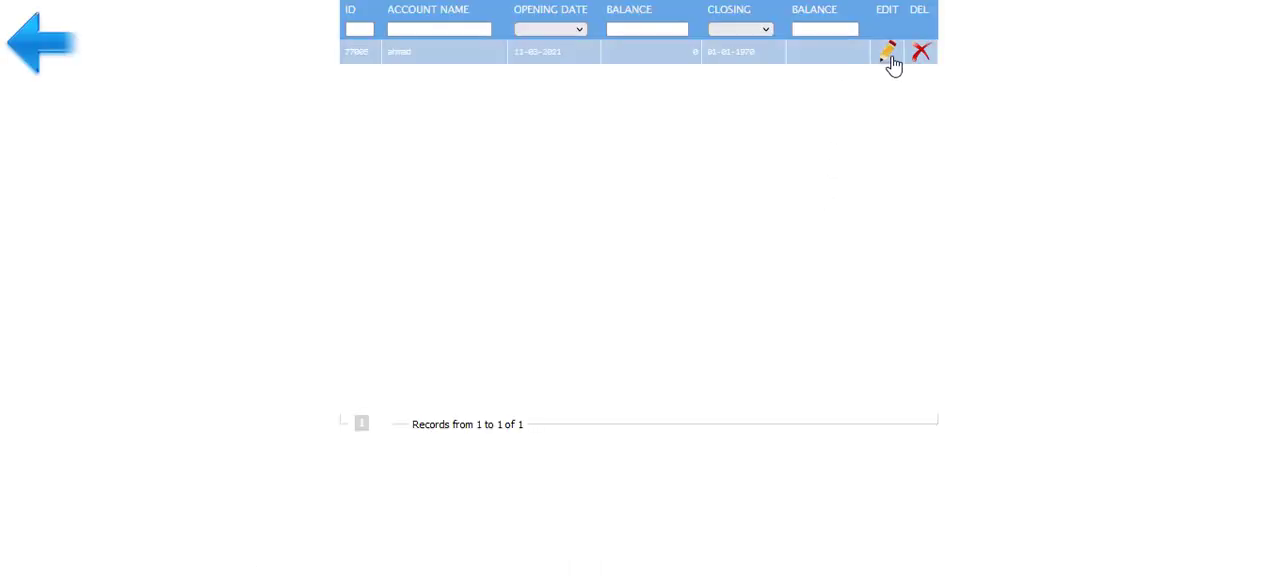
click(50, 57)
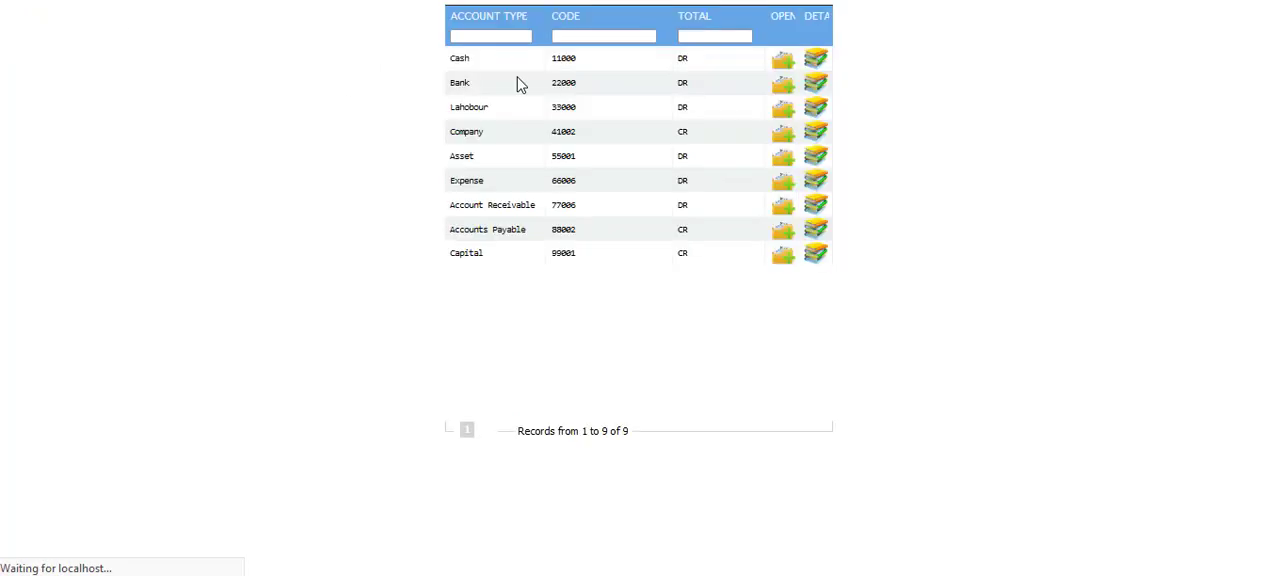
click(817, 132)
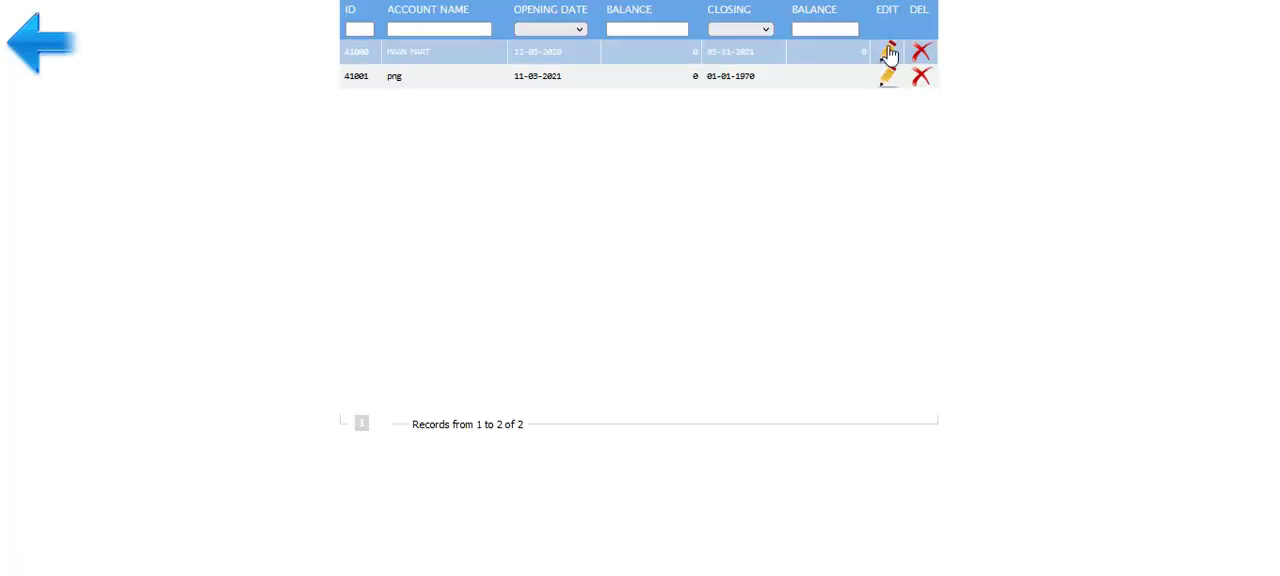
click(49, 54)
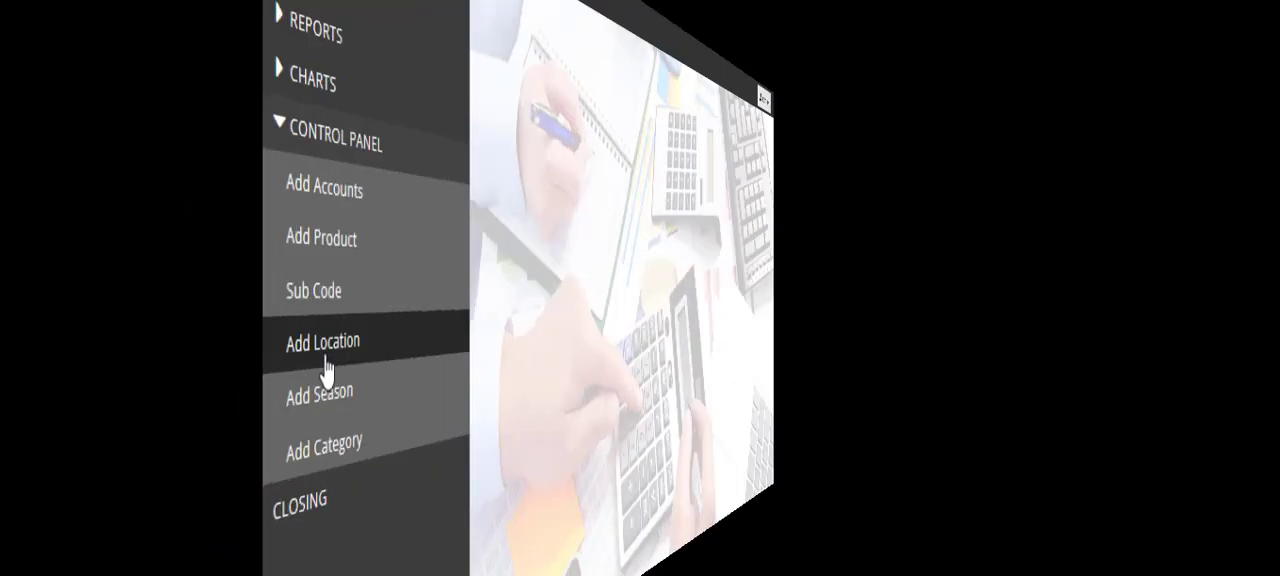
- Add a new location named raken 2, save it and return to the location list
click(60, 333)
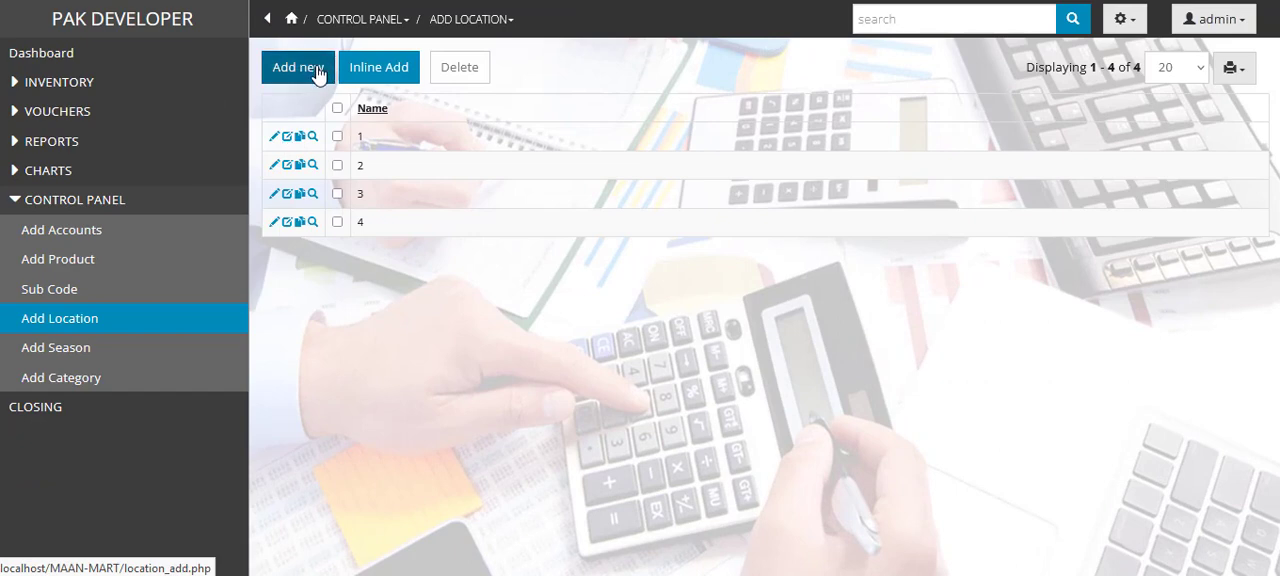
click(311, 72)
text(raken 2)
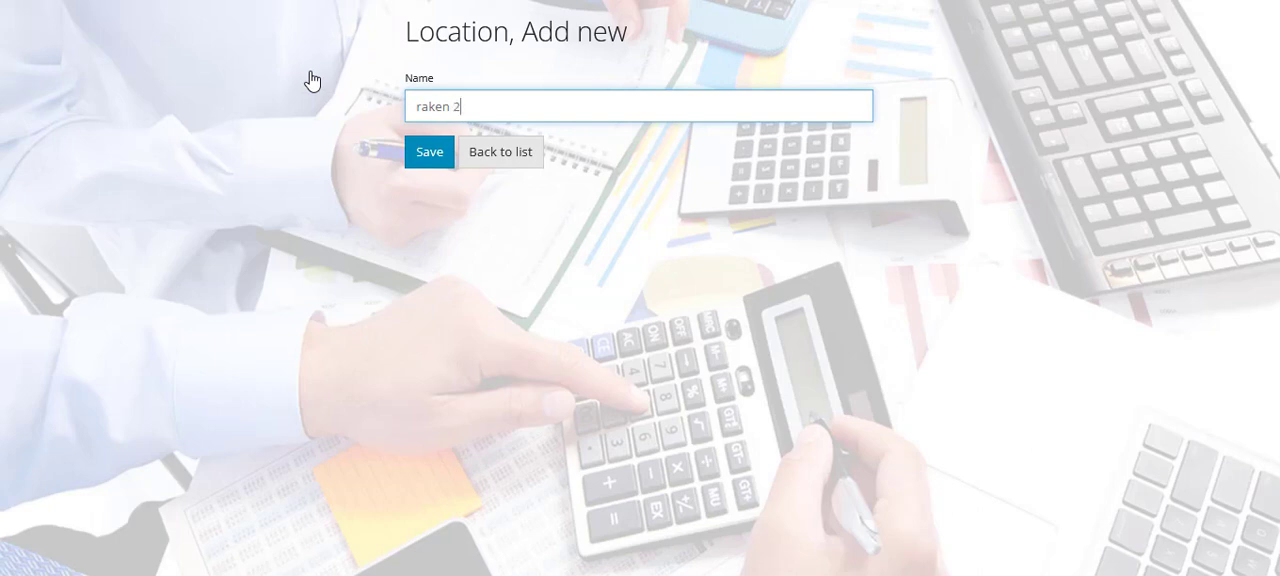
click(427, 153)
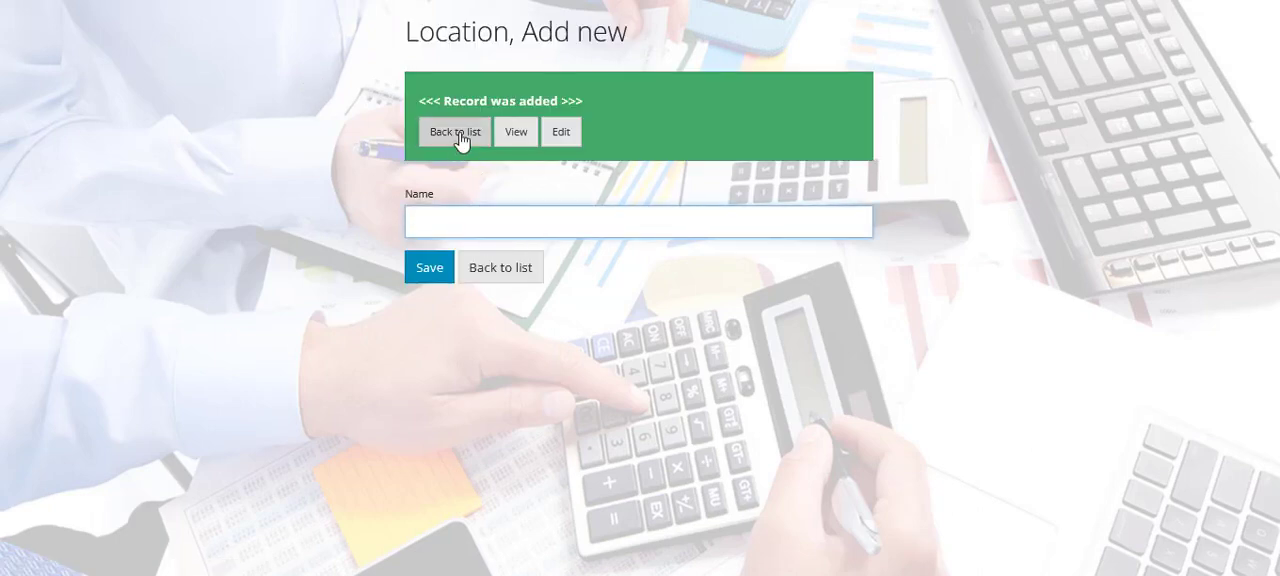
click(459, 137)
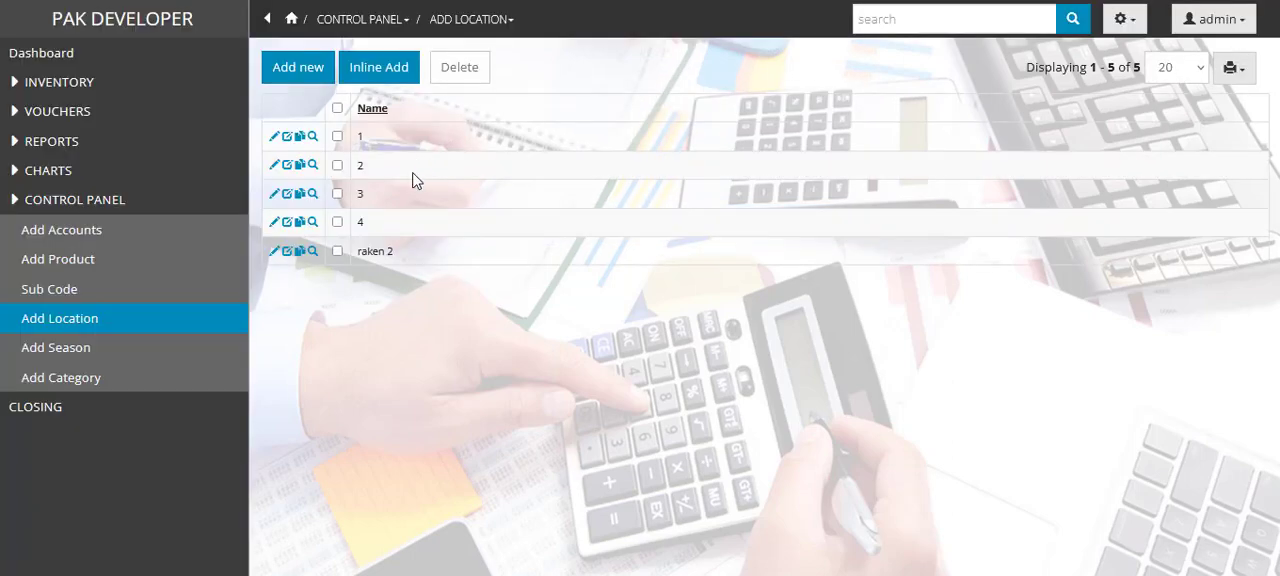
- View the season list, and add a new category named powd, saving it and returning to the category list
click(67, 362)
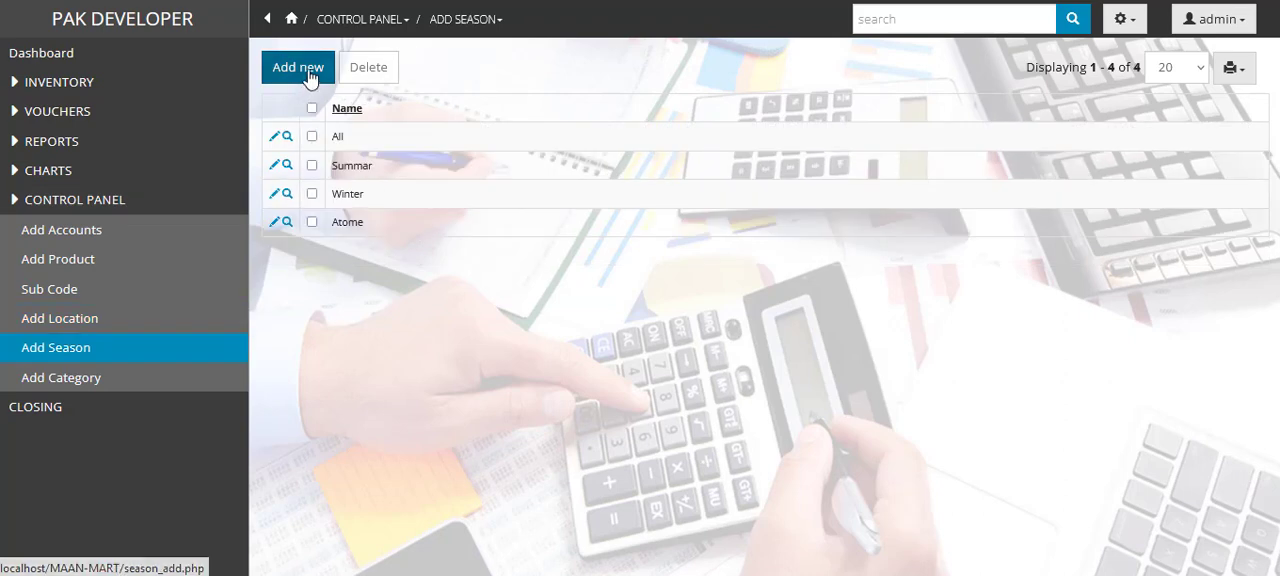
click(100, 386)
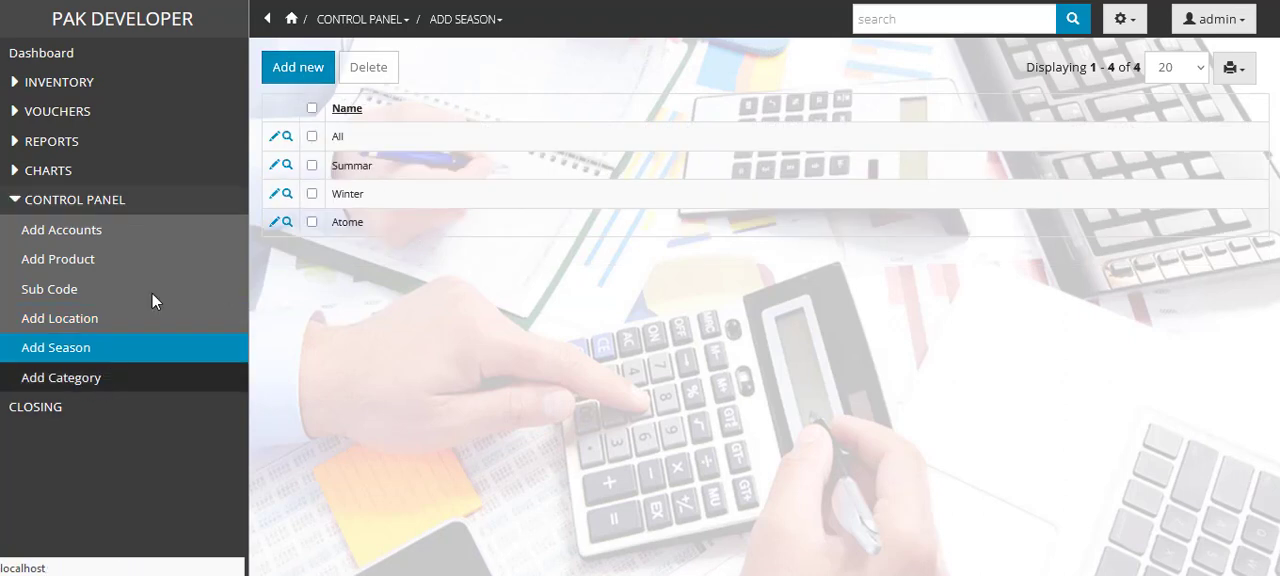
click(311, 77)
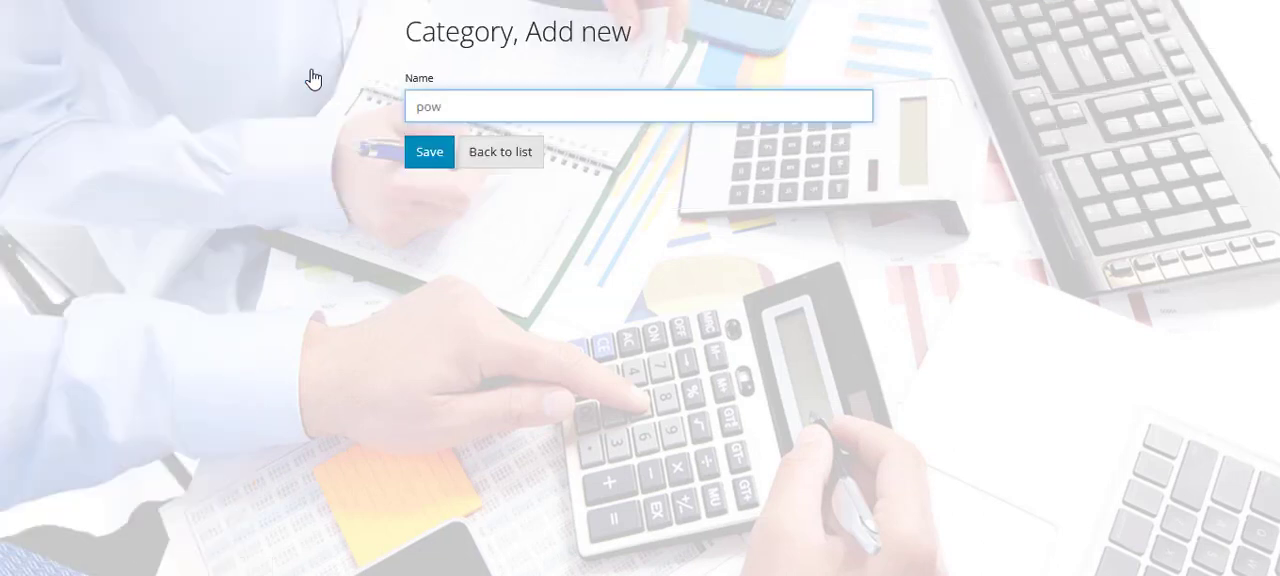
click(429, 156)
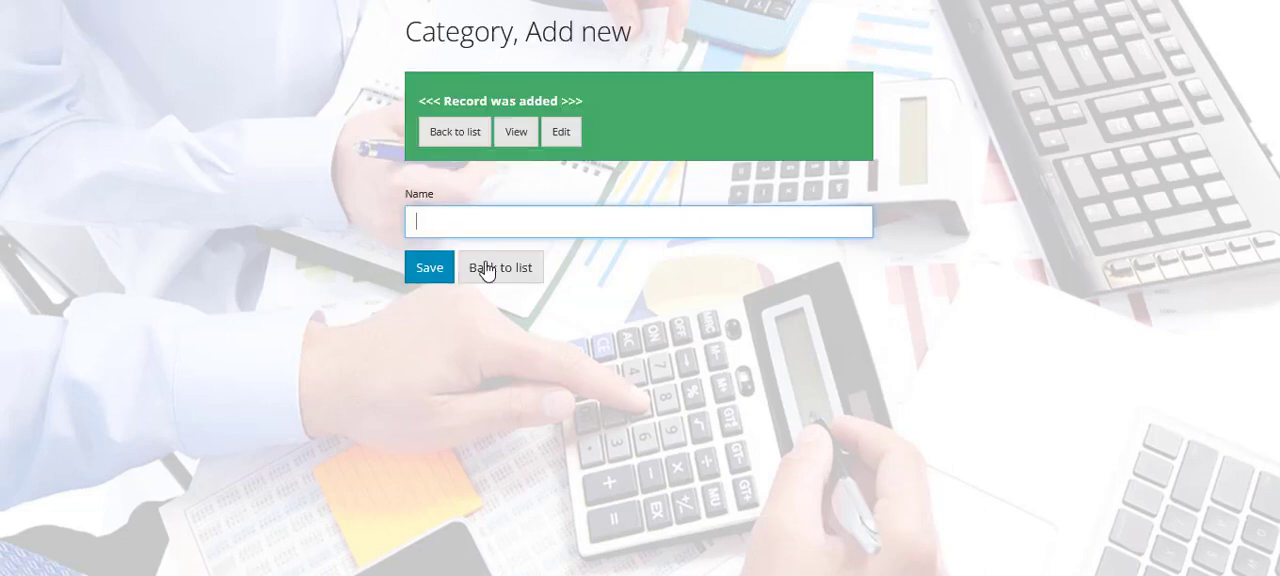
click(487, 278)
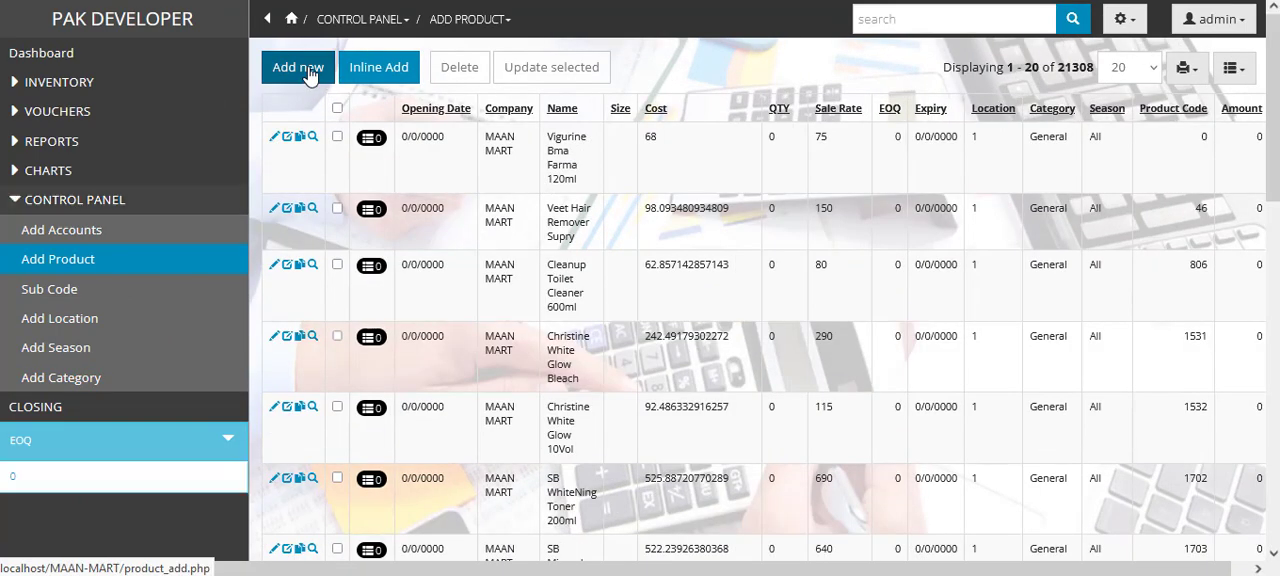
- Start a new product with company png, name cack, size 2, cost 400, QTY 100, sale rate 900 and EOQ 2
click(299, 67)
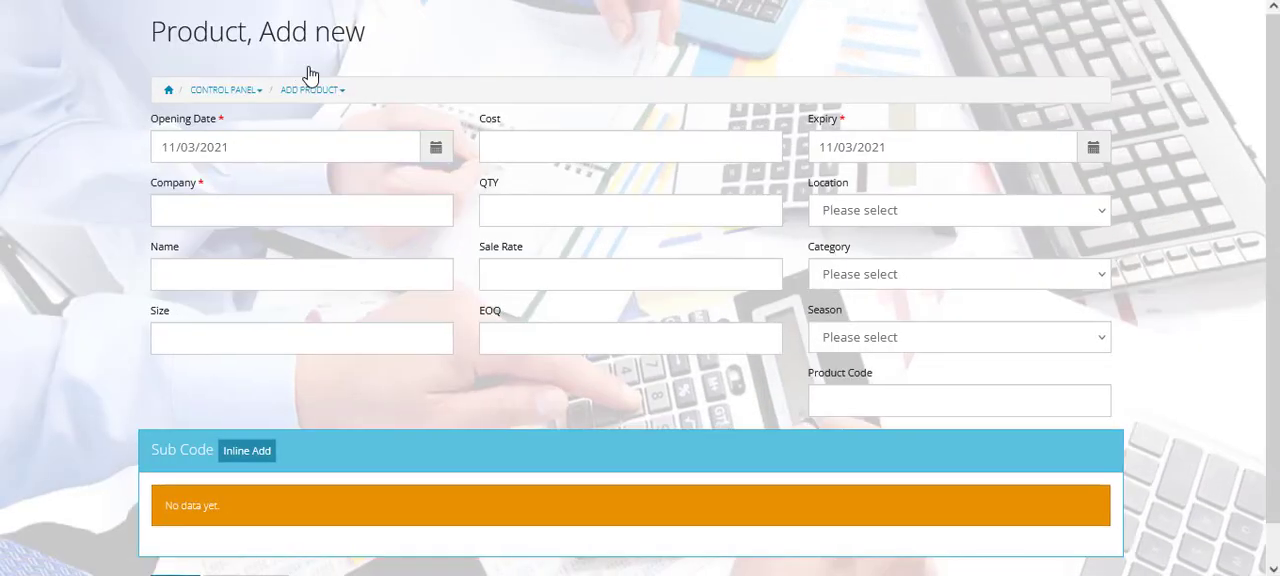
click(372, 215)
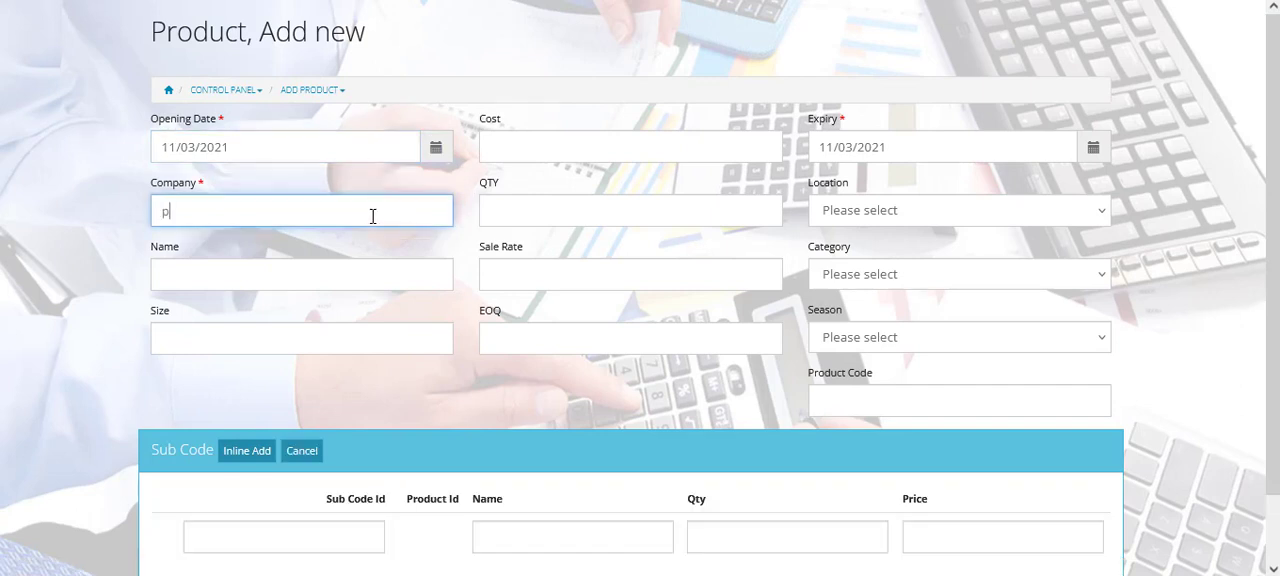
text(pn)
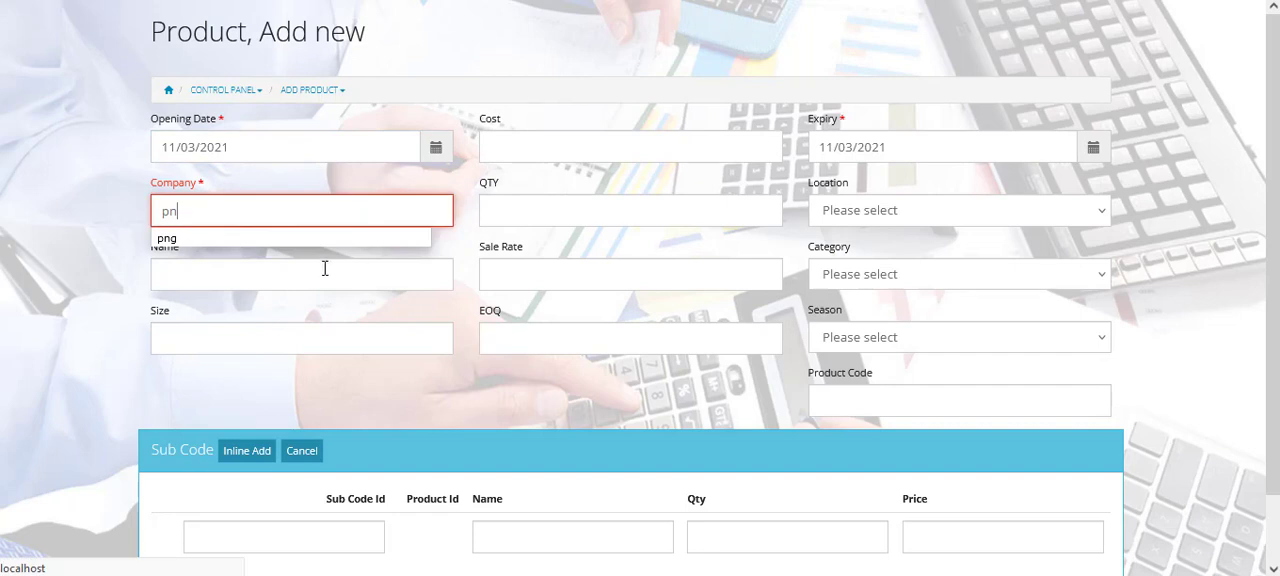
click(320, 241)
click(299, 286)
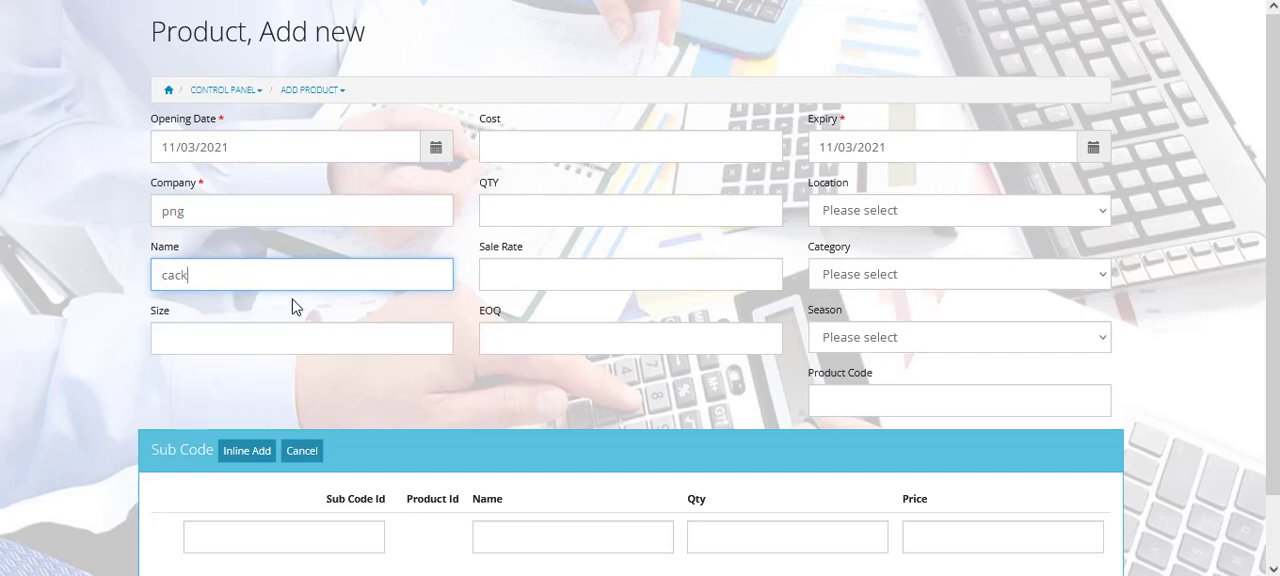
text(2)
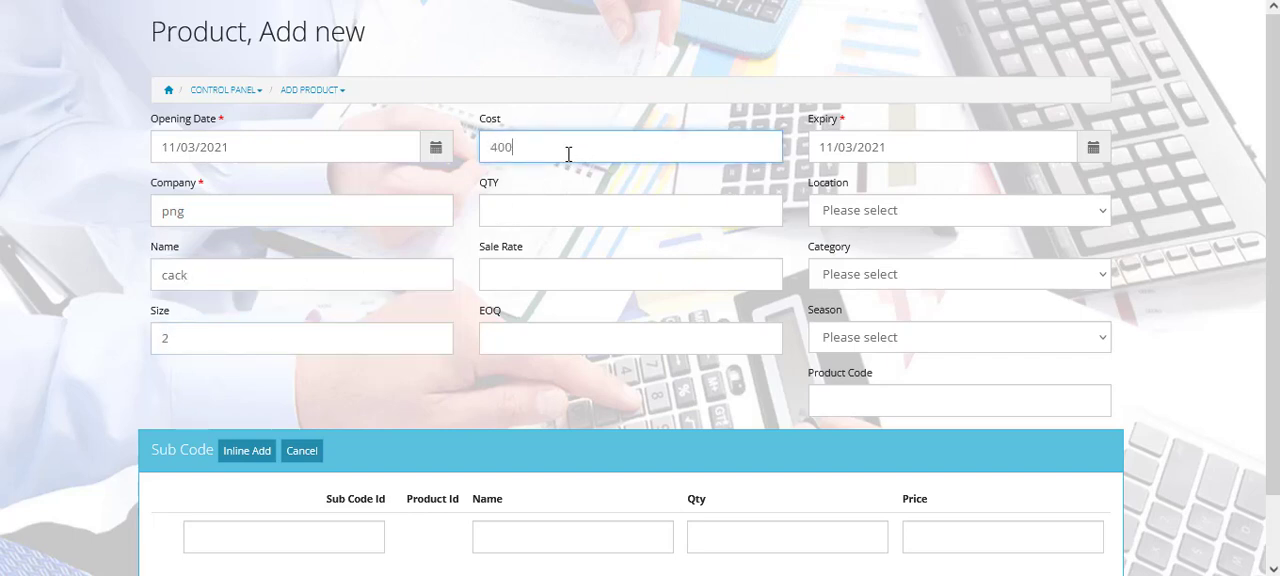
click(555, 217)
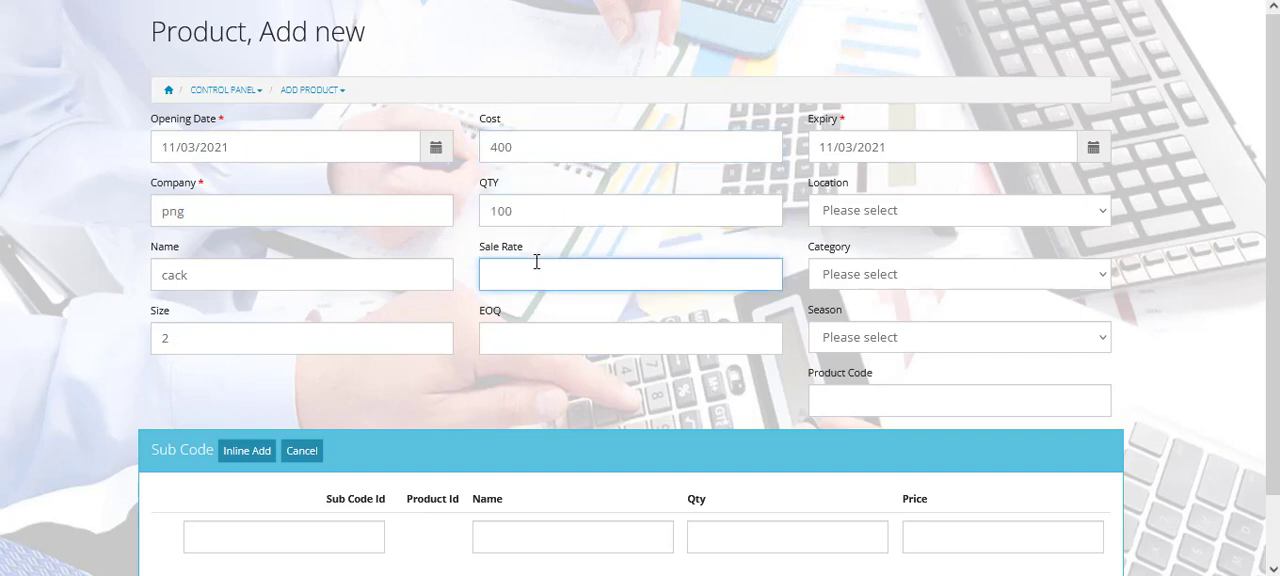
click(527, 346)
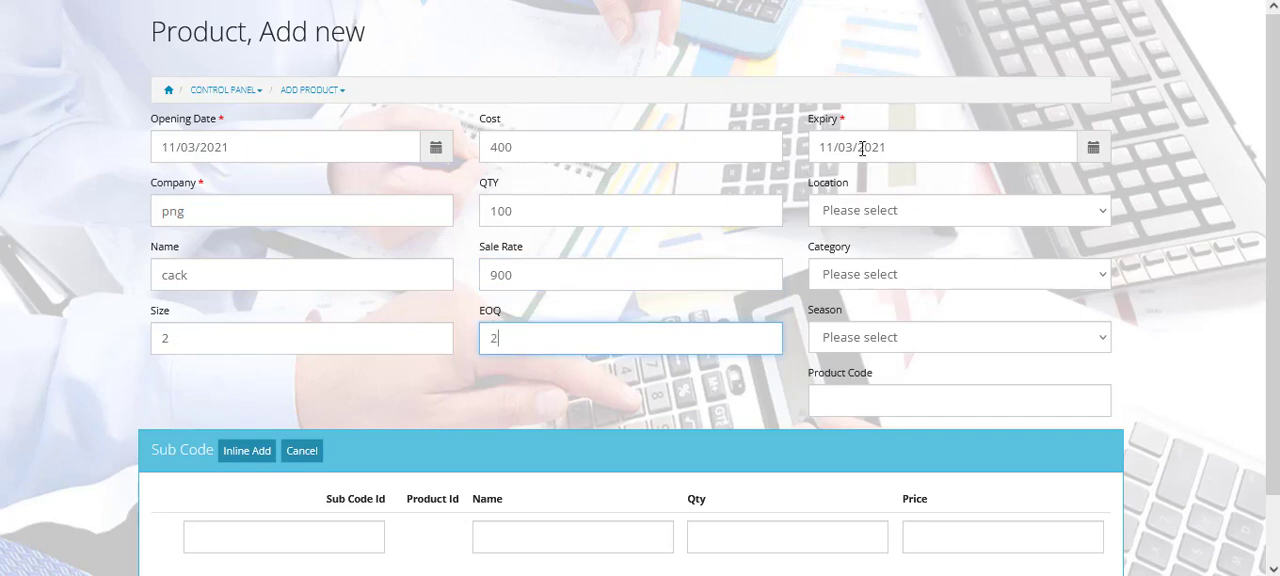
- Set the new product's expiry date to 07/31/2024 using the calendar
click(1093, 146)
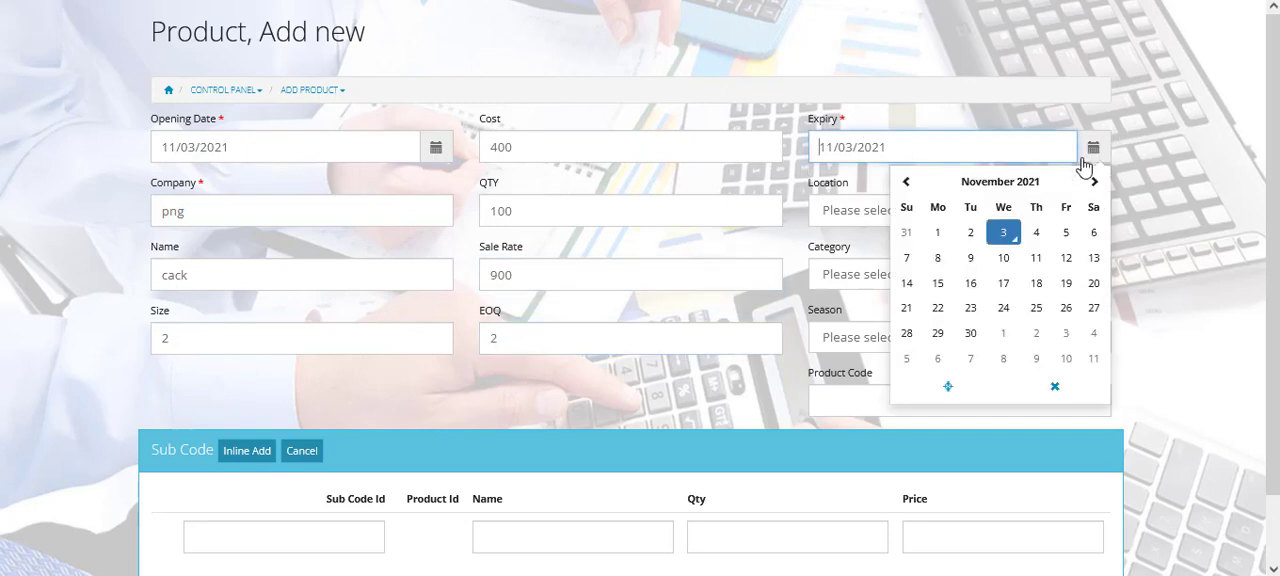
click(1042, 180)
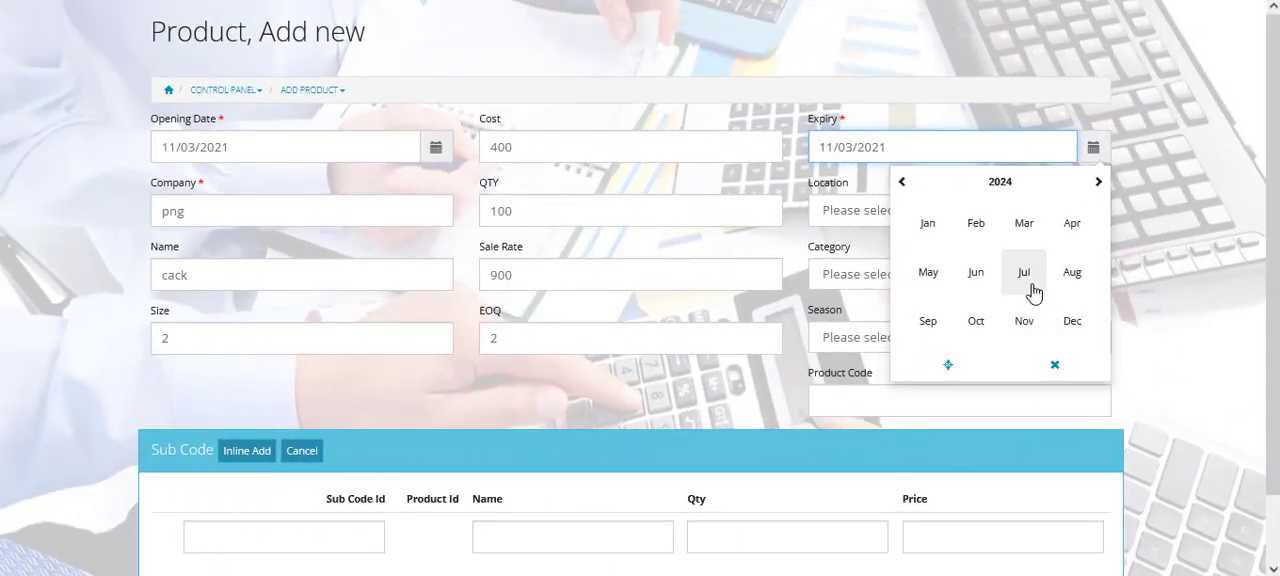
click(1031, 284)
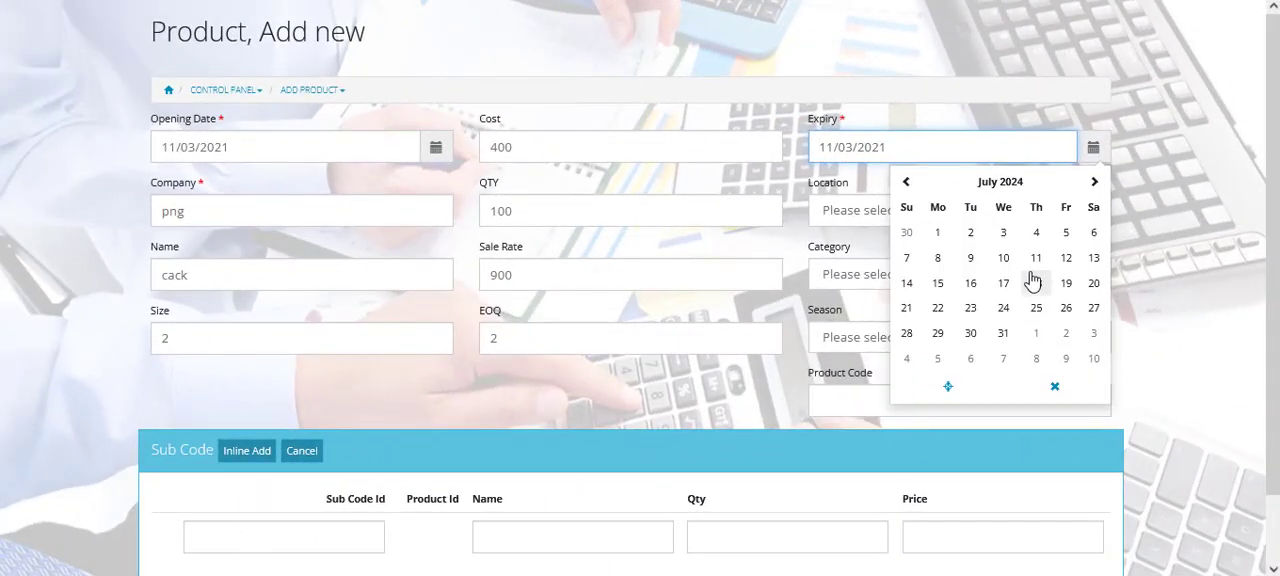
click(1003, 334)
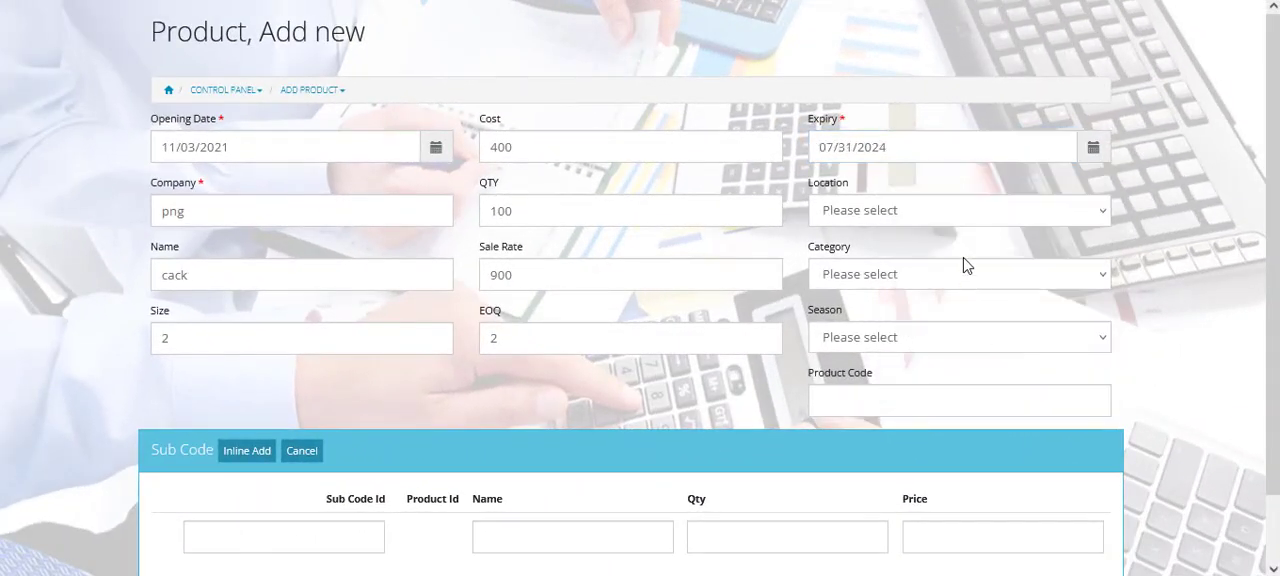
- Assign the new product the location raken 2, the category powd and the season Summar
click(959, 221)
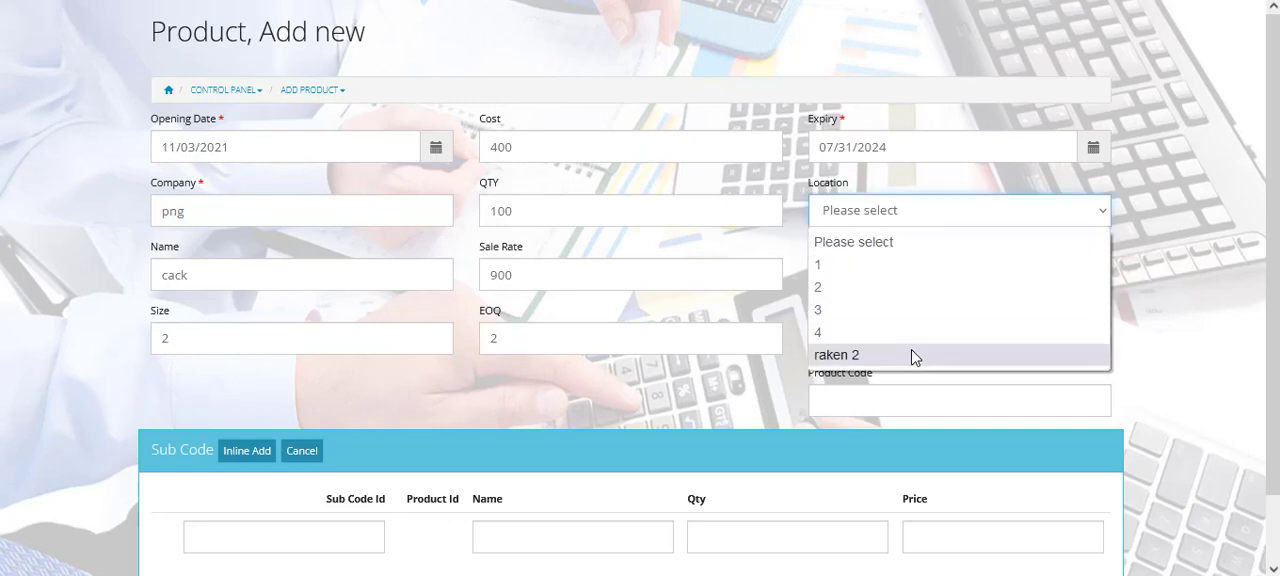
click(912, 356)
click(910, 282)
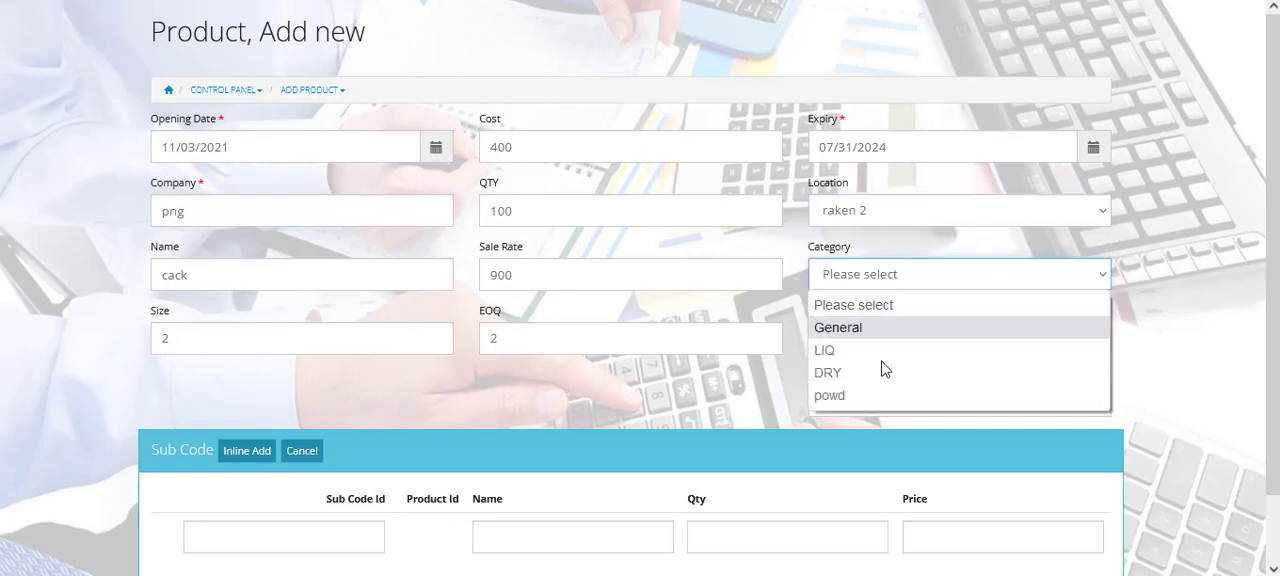
click(874, 398)
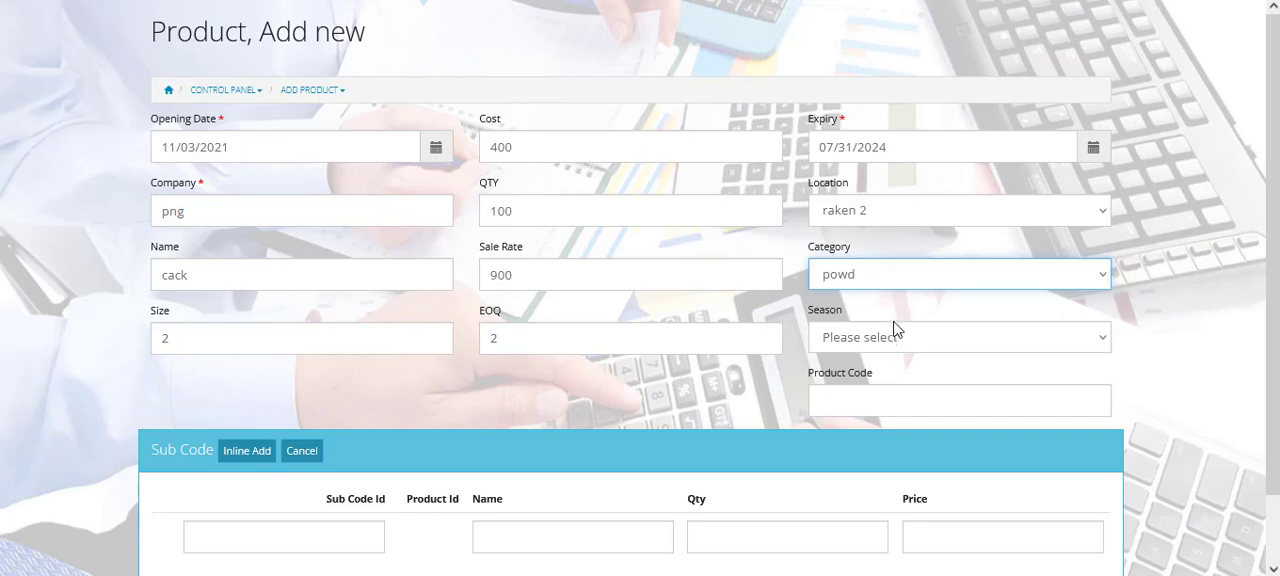
click(893, 337)
click(860, 432)
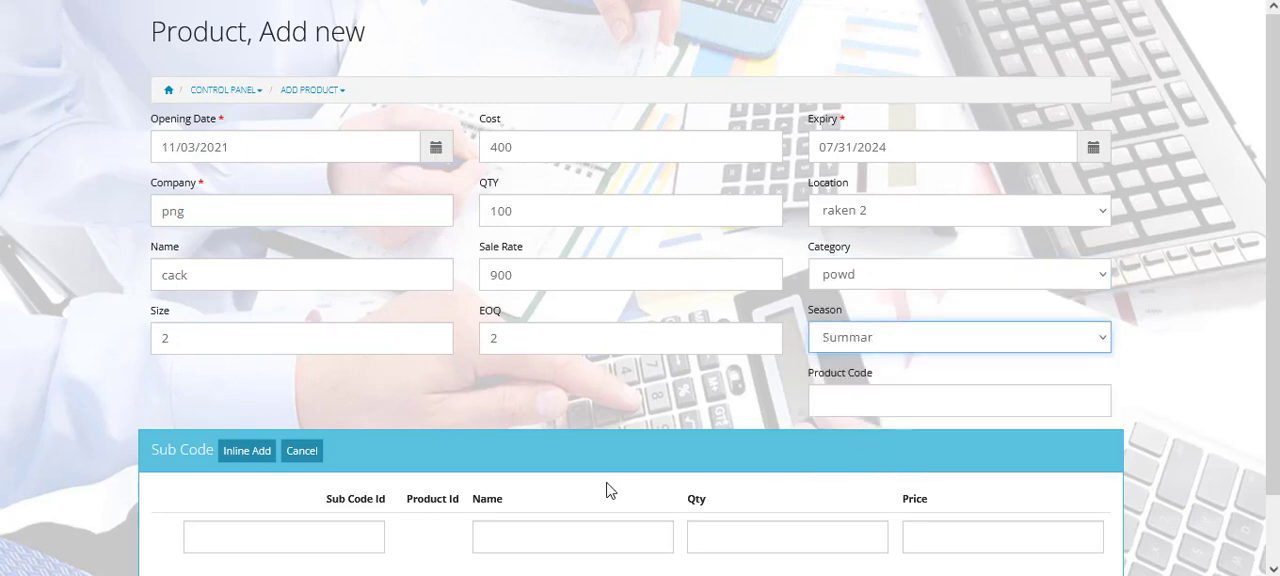
- Try to add a sub-code row with ID 3400 and name cake big to the product, and remove the row
click(274, 543)
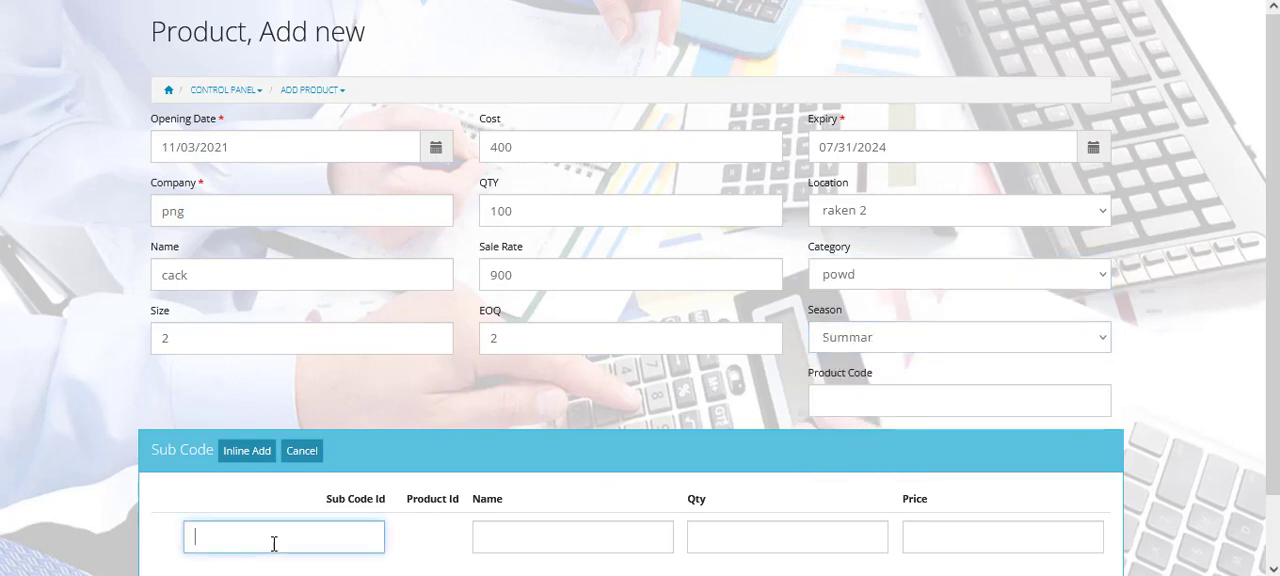
click(533, 543)
click(290, 538)
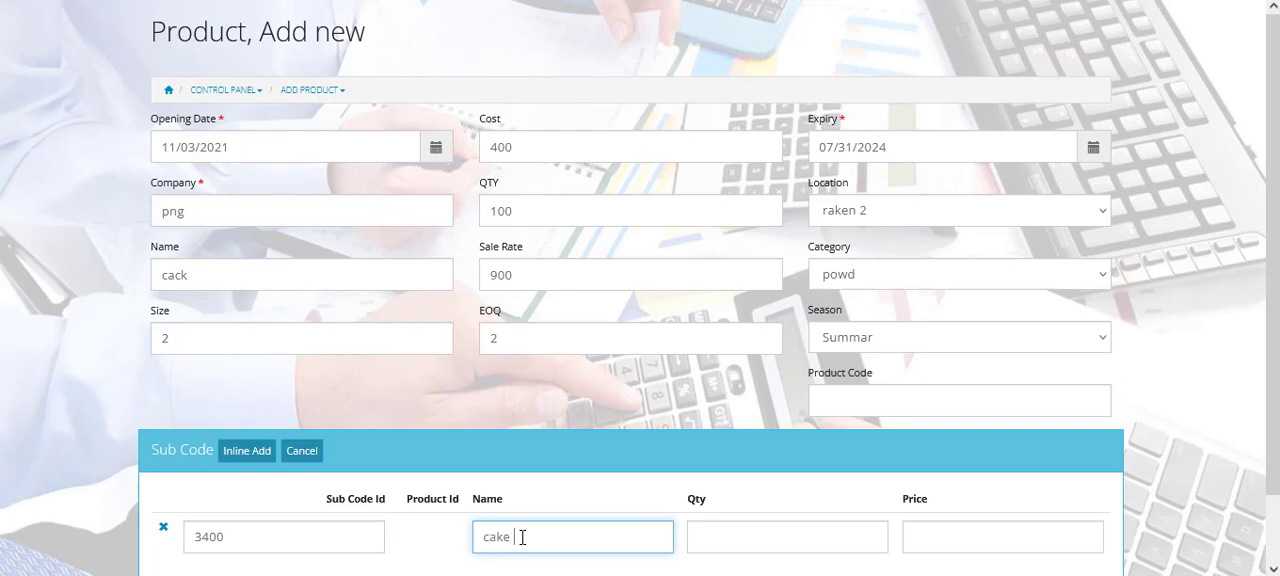
click(736, 534)
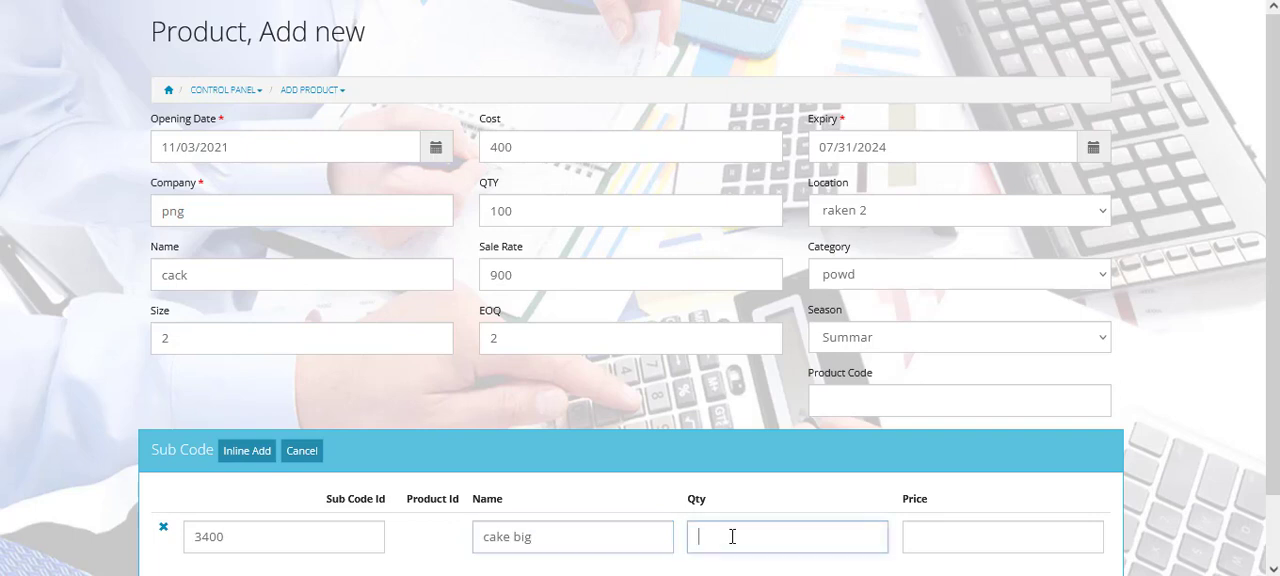
click(931, 543)
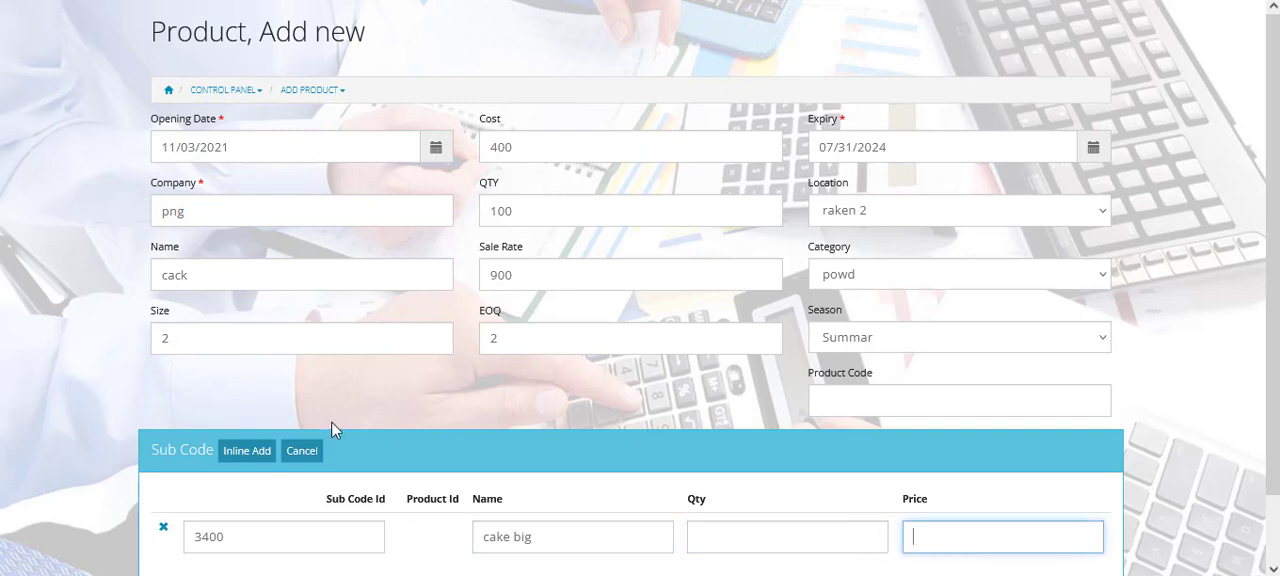
click(163, 527)
- Save the new product and return to the product list
click(183, 538)
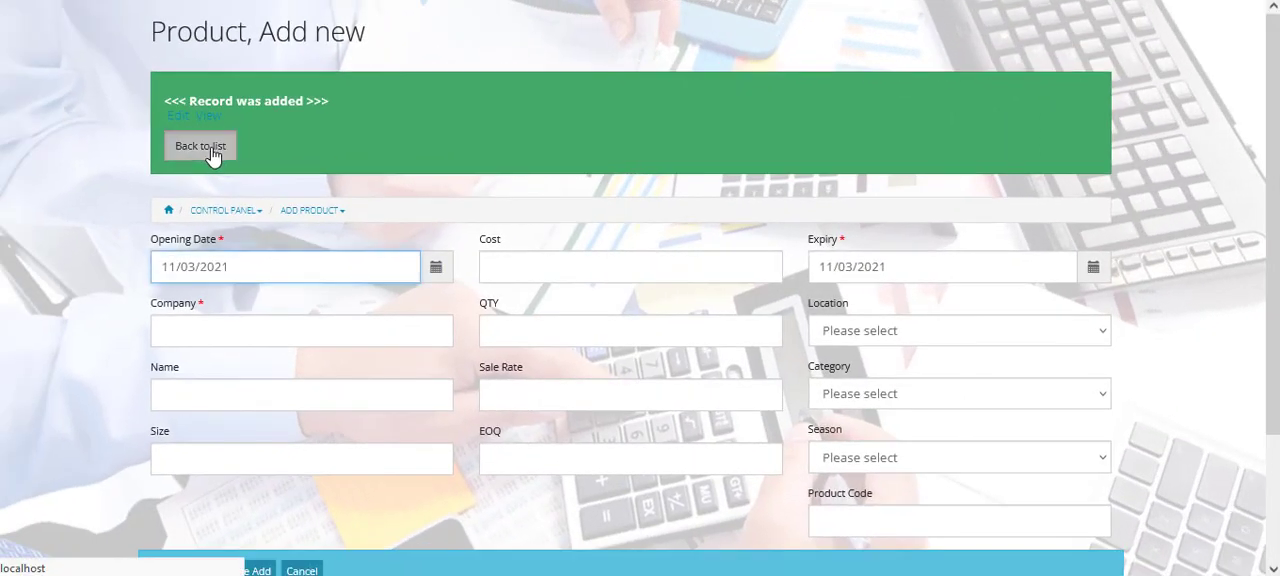
click(211, 155)
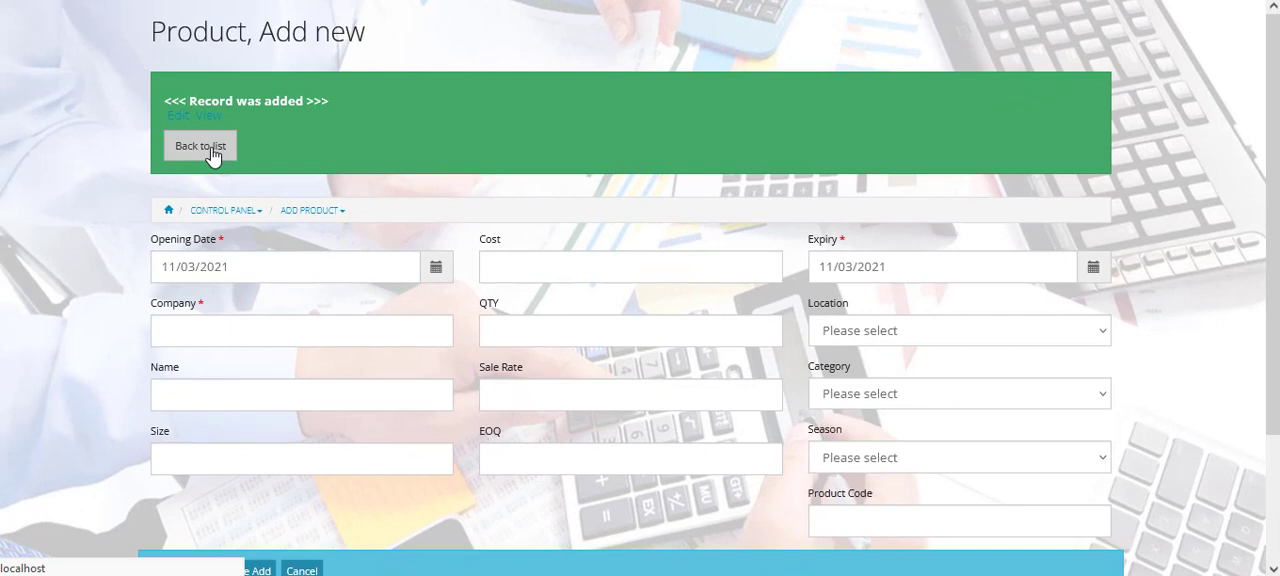
click(211, 155)
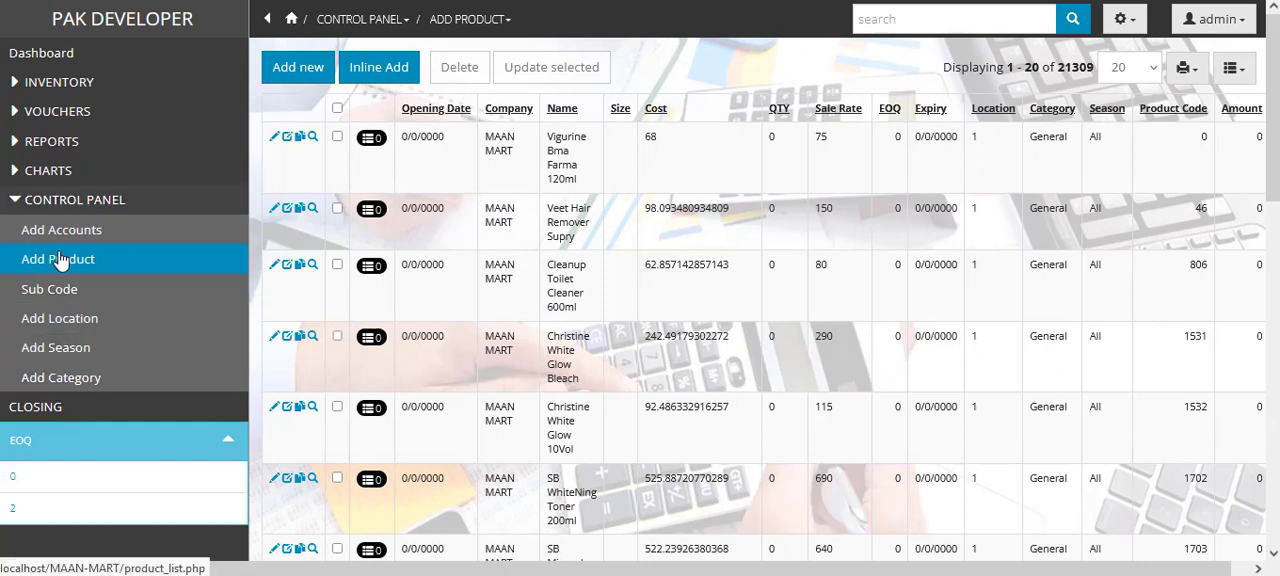
- Open Reports Management and examine the selectable report types and the sale summary's account options
click(25, 199)
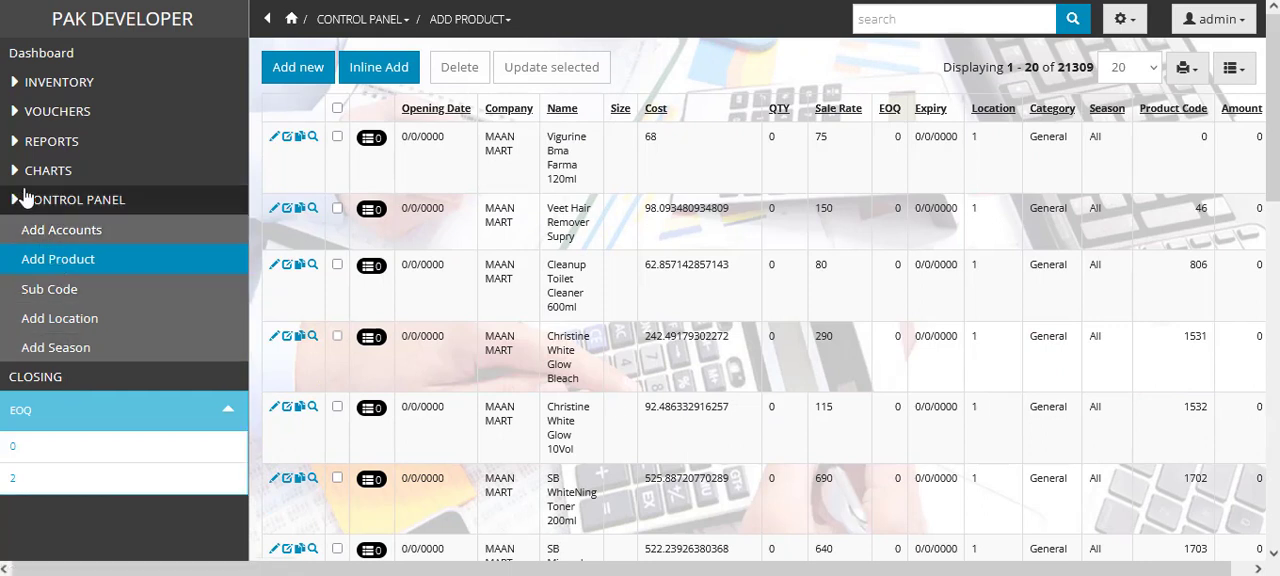
click(52, 143)
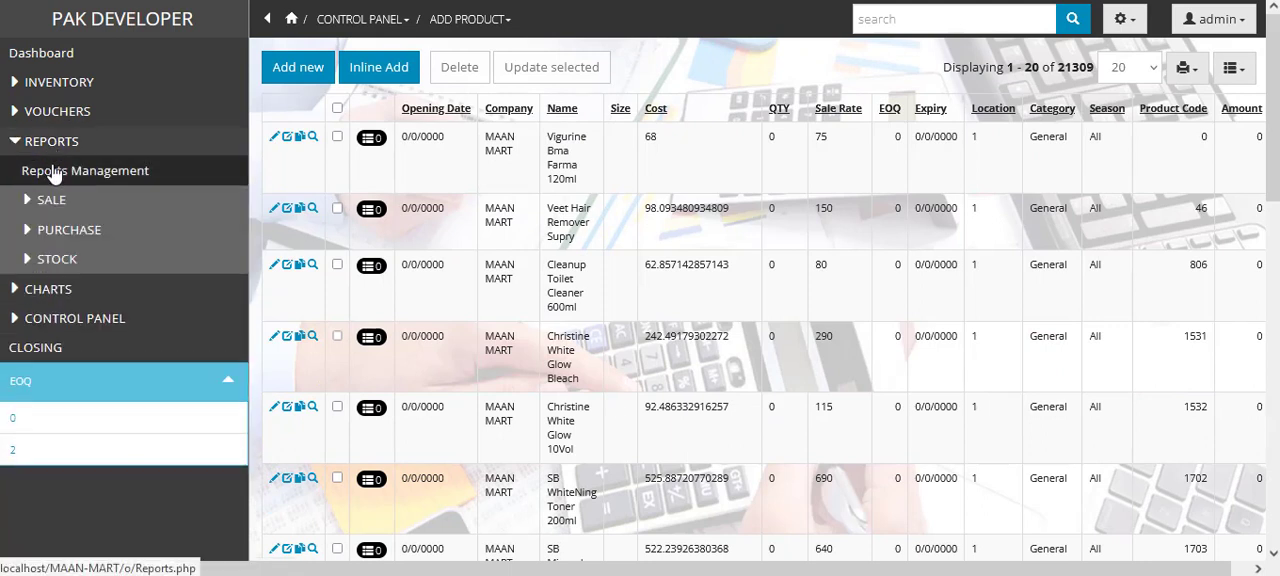
click(55, 174)
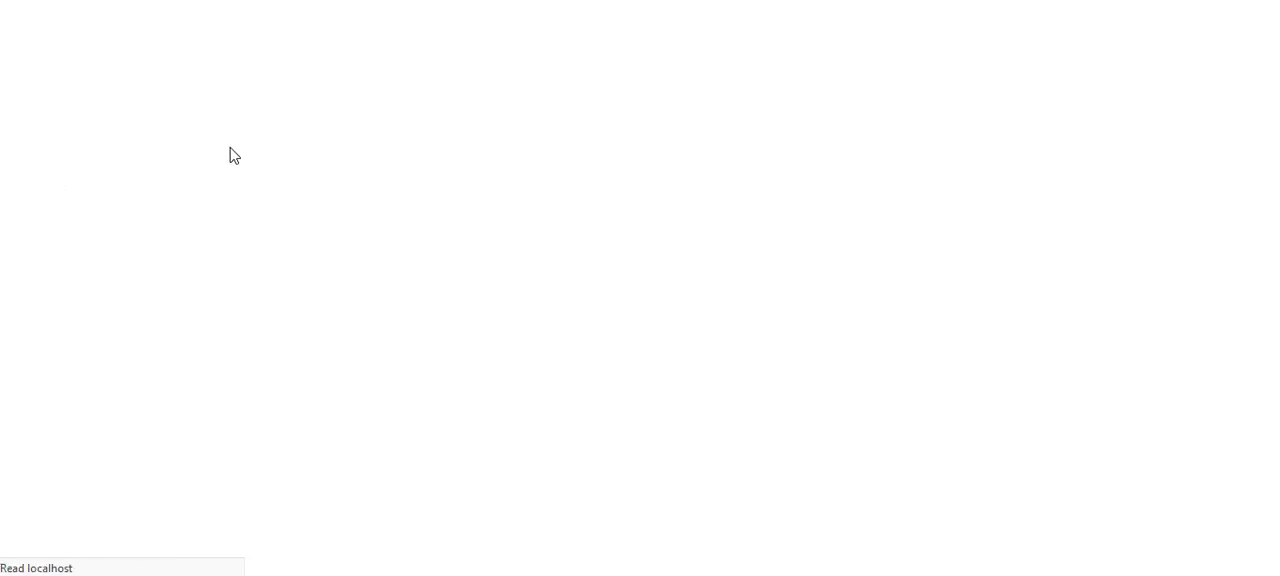
click(352, 183)
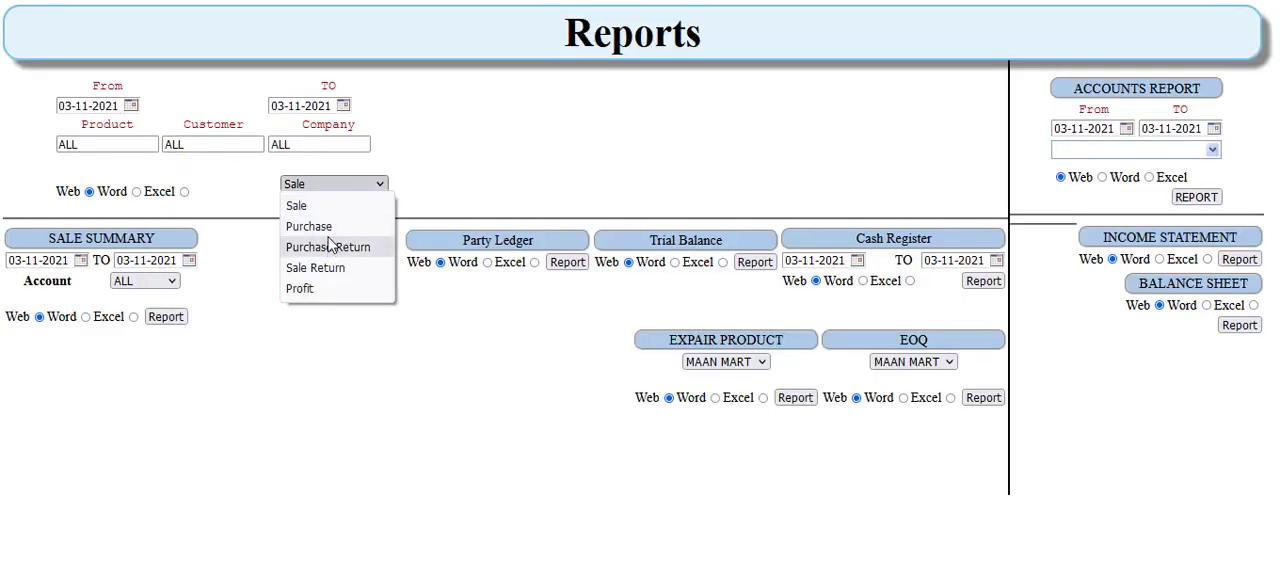
click(510, 318)
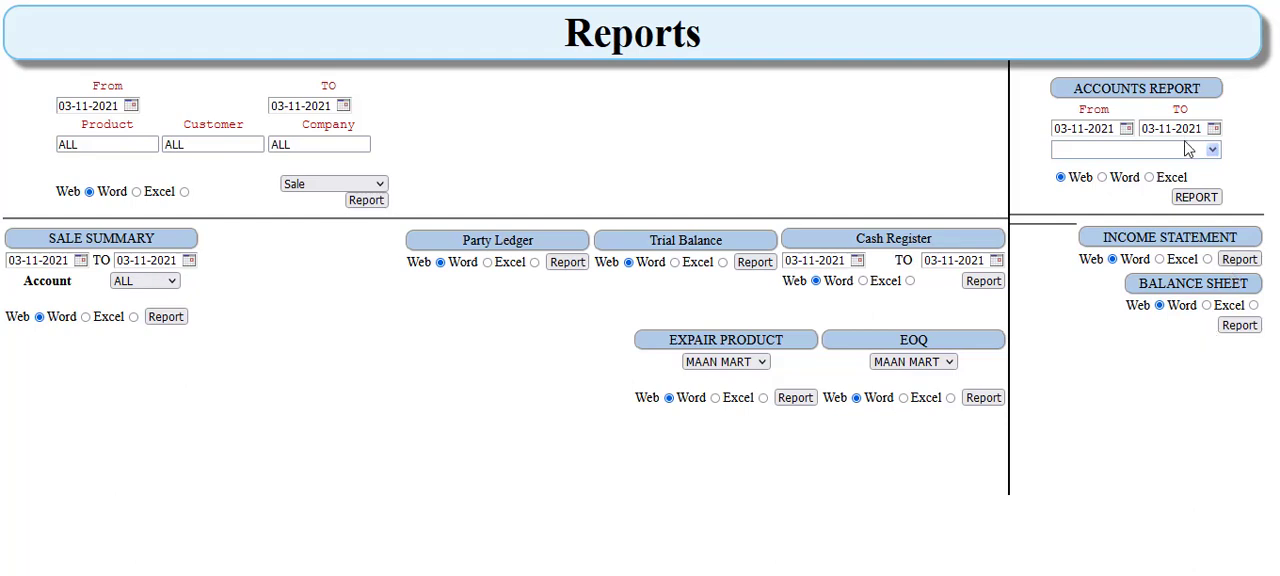
click(170, 282)
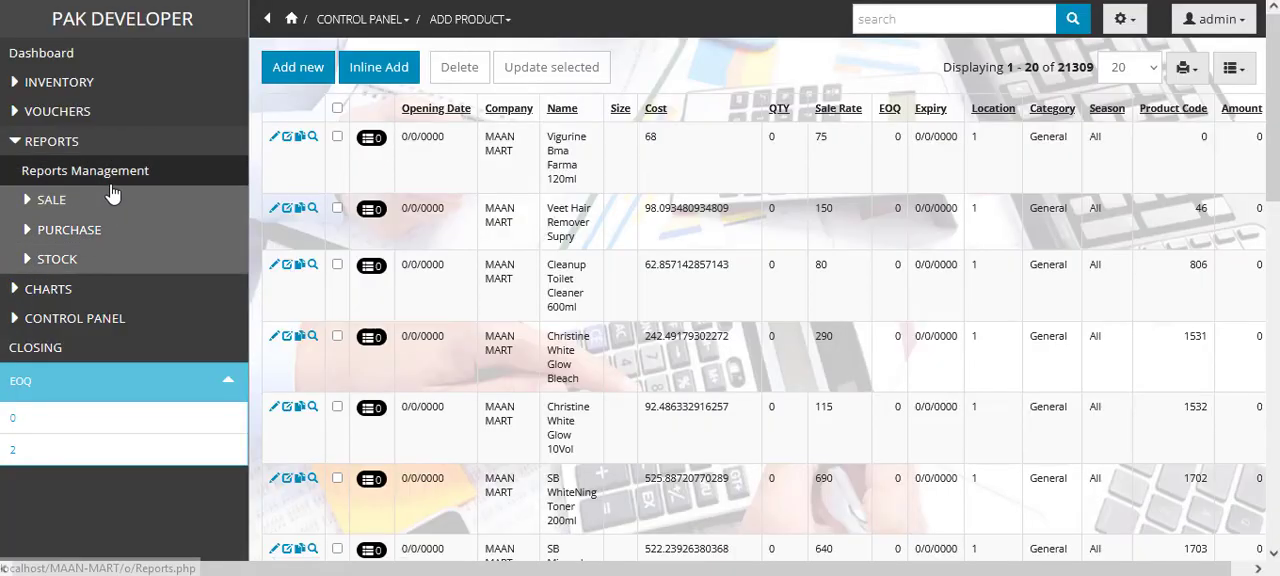
- Examine which sale, purchase and stock reports are available
click(75, 205)
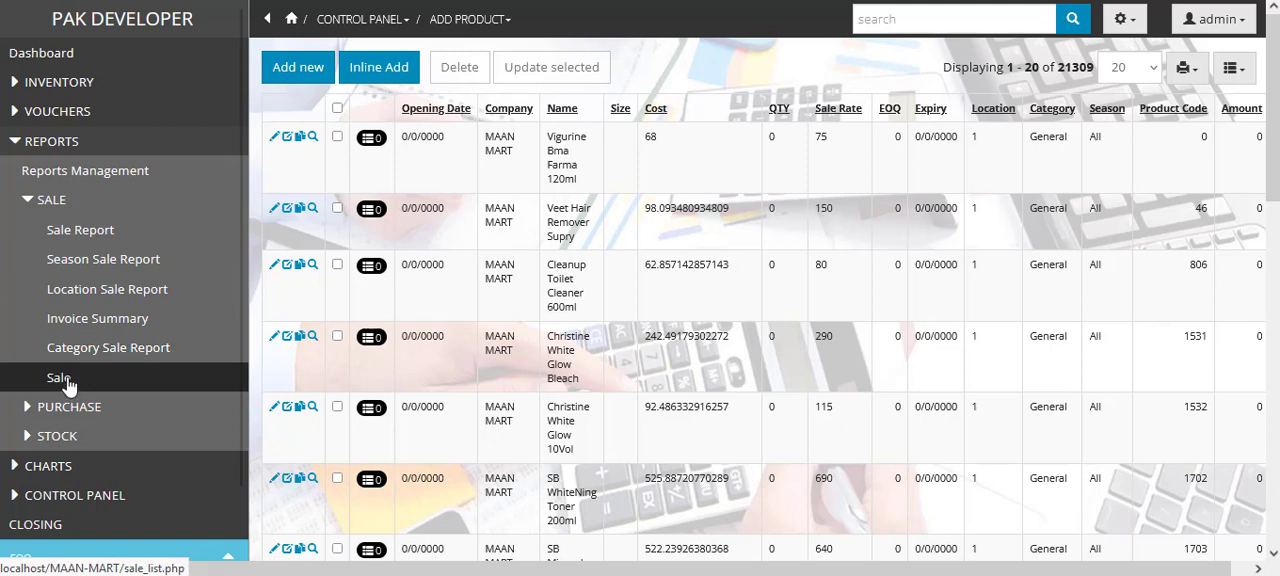
click(50, 206)
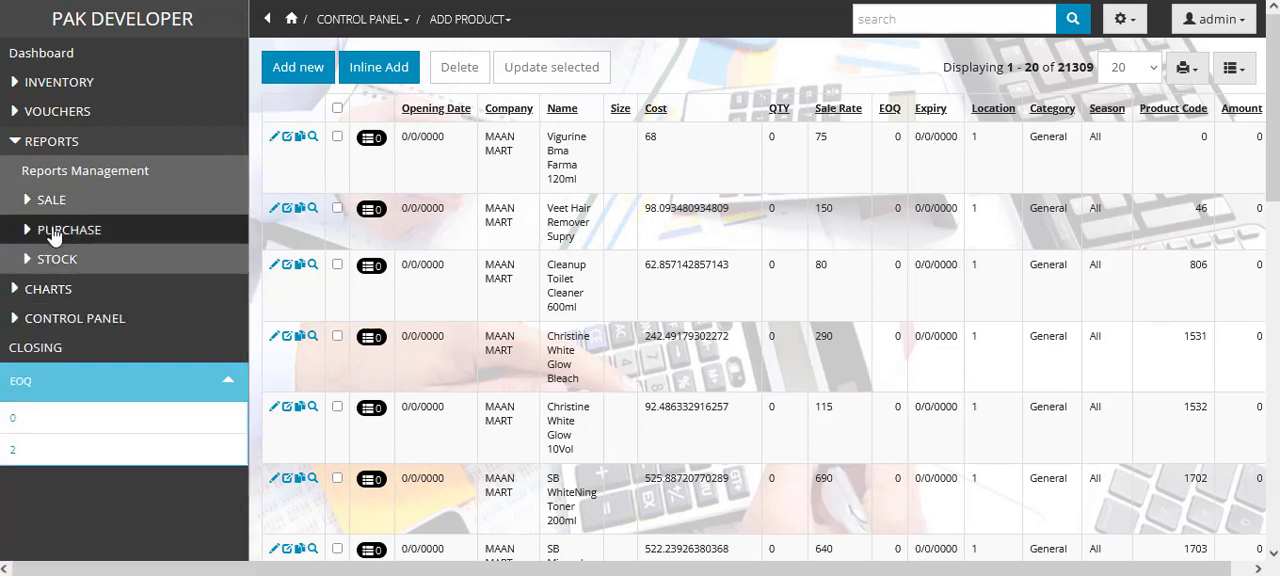
click(55, 231)
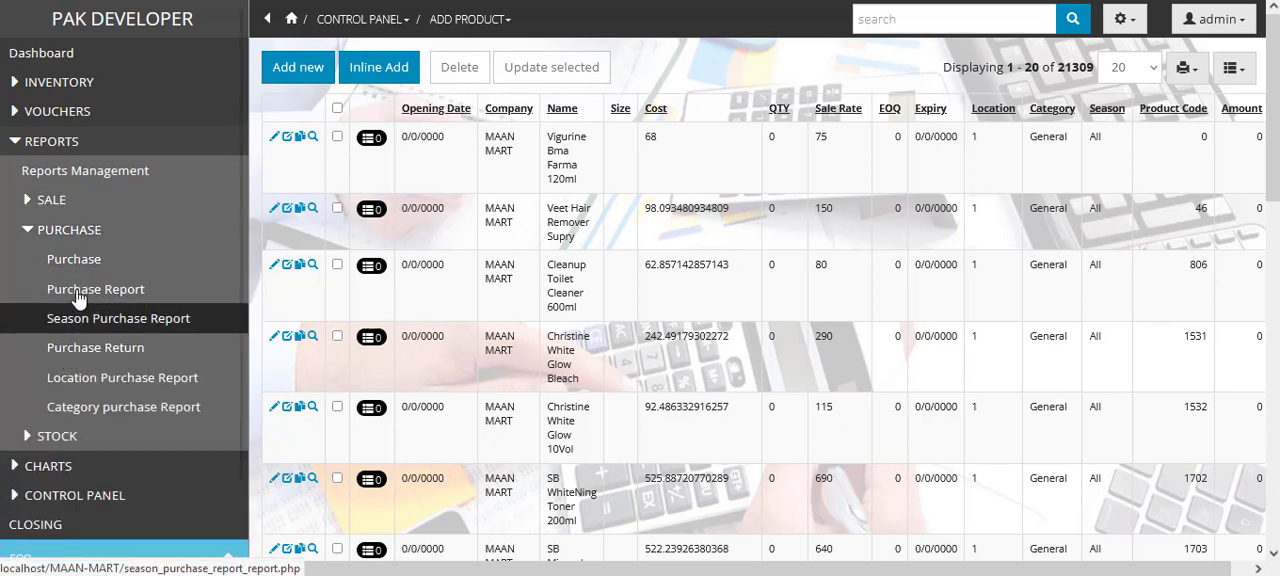
click(45, 229)
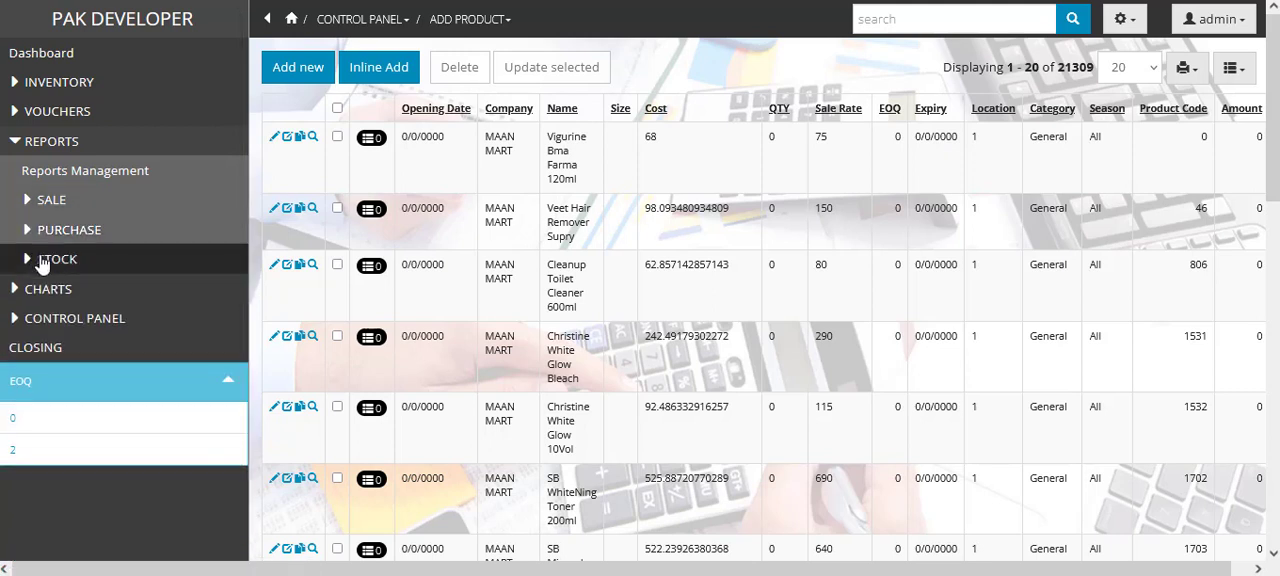
click(43, 261)
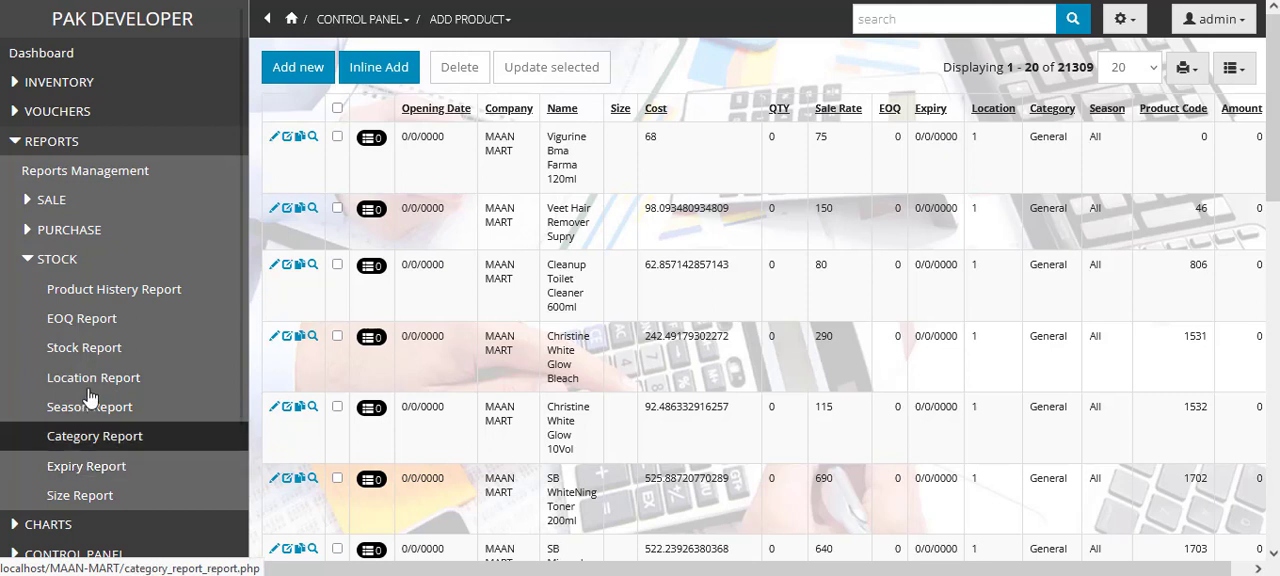
click(38, 266)
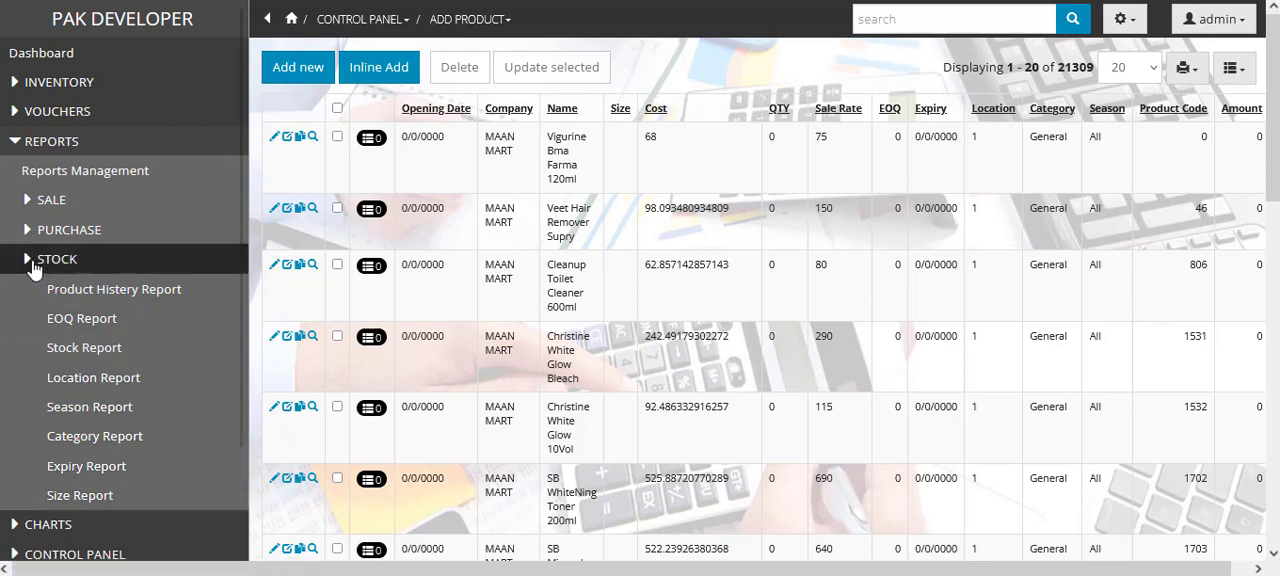
- Open the Payment In Out voucher, set its type to RECEIVE and choose the Account Receivable account
click(31, 116)
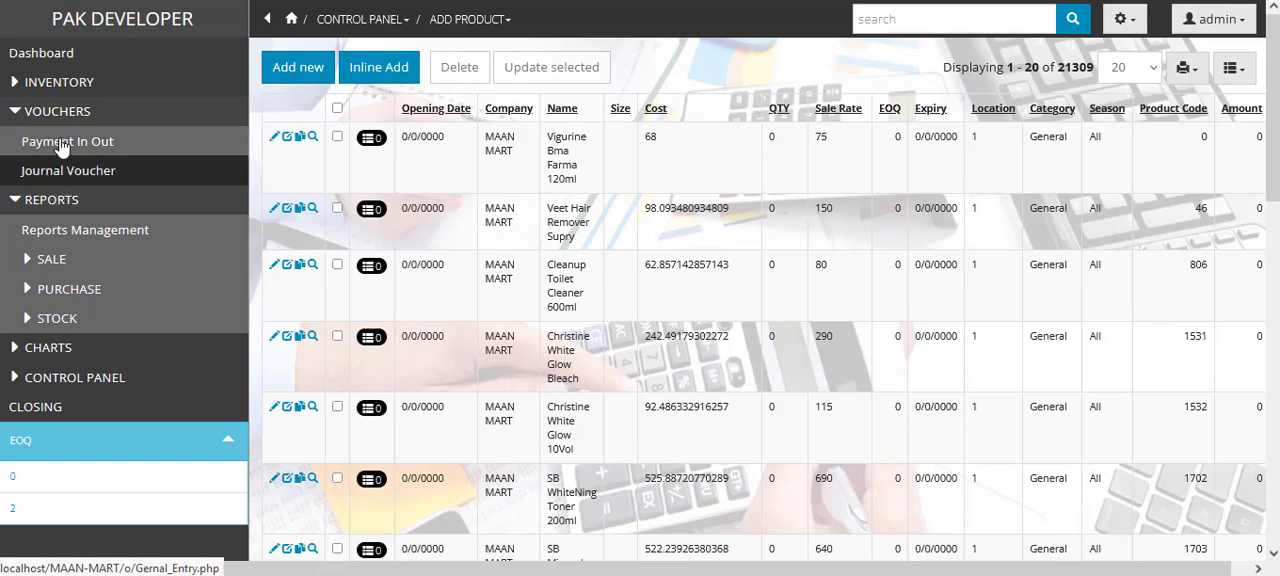
click(60, 150)
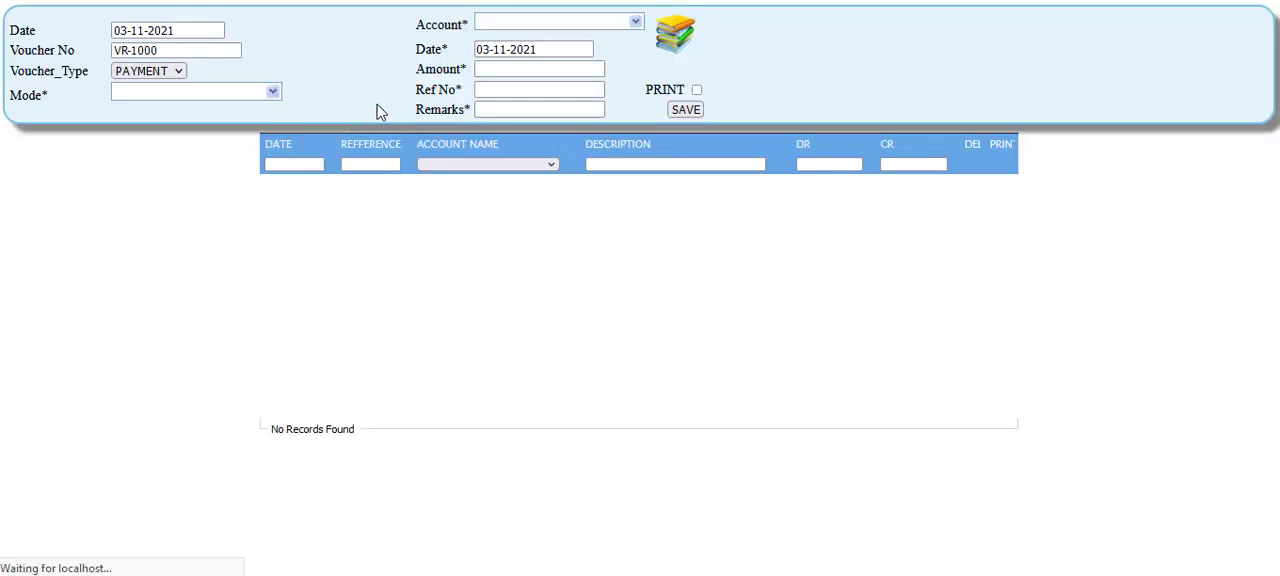
click(157, 77)
click(150, 108)
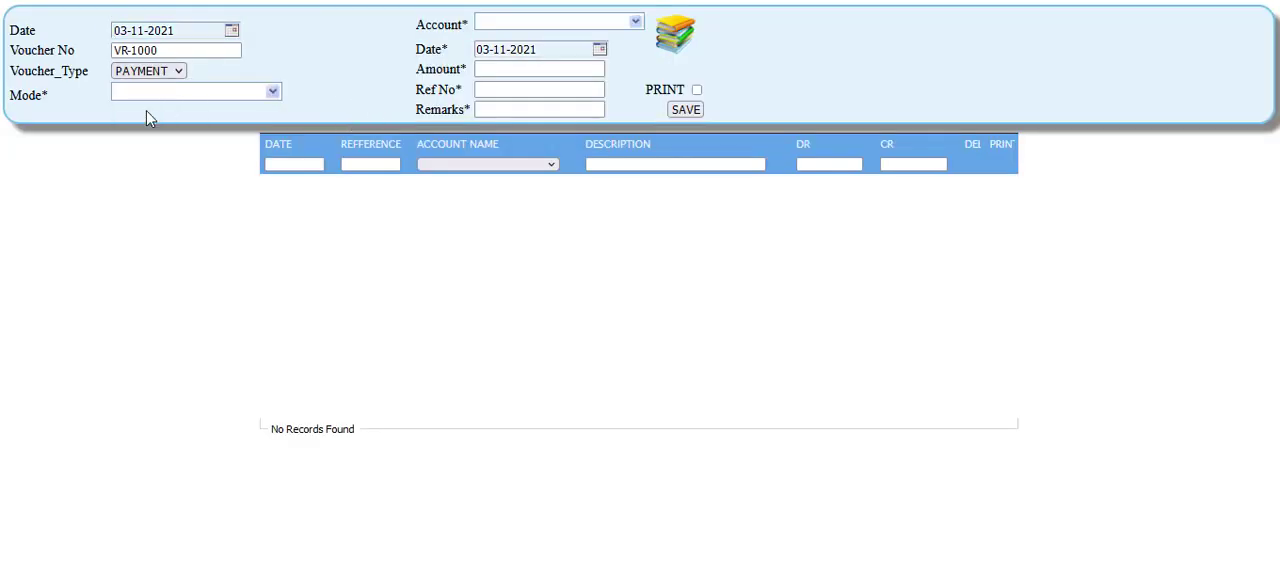
click(517, 22)
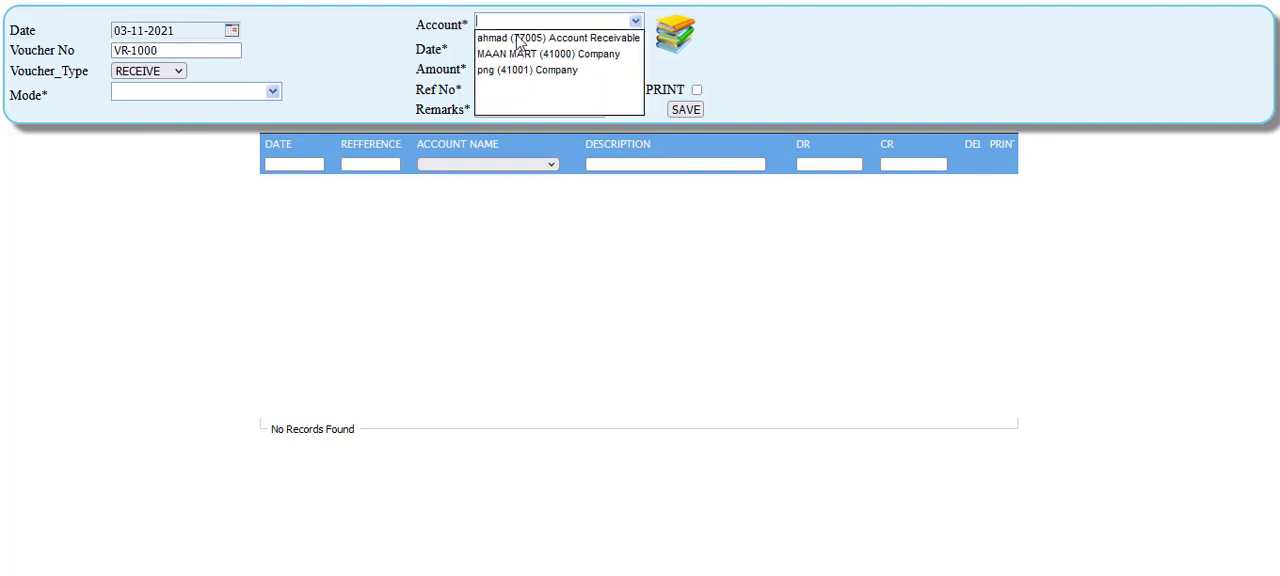
click(520, 34)
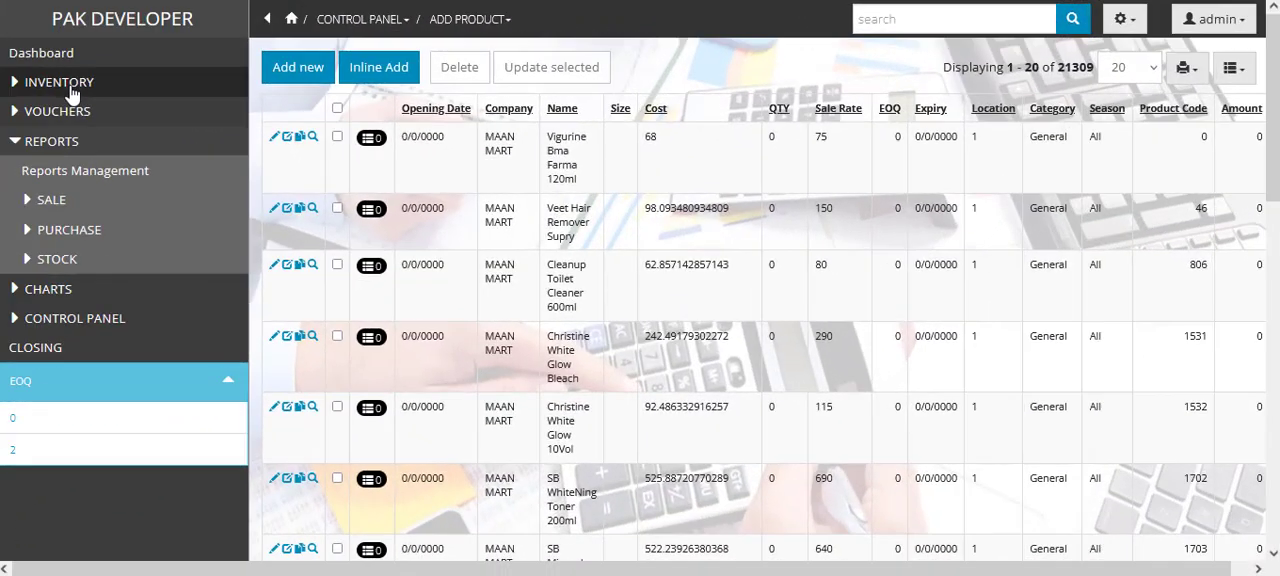
- Open the inventory sale form and add the product cack to the bill
click(71, 87)
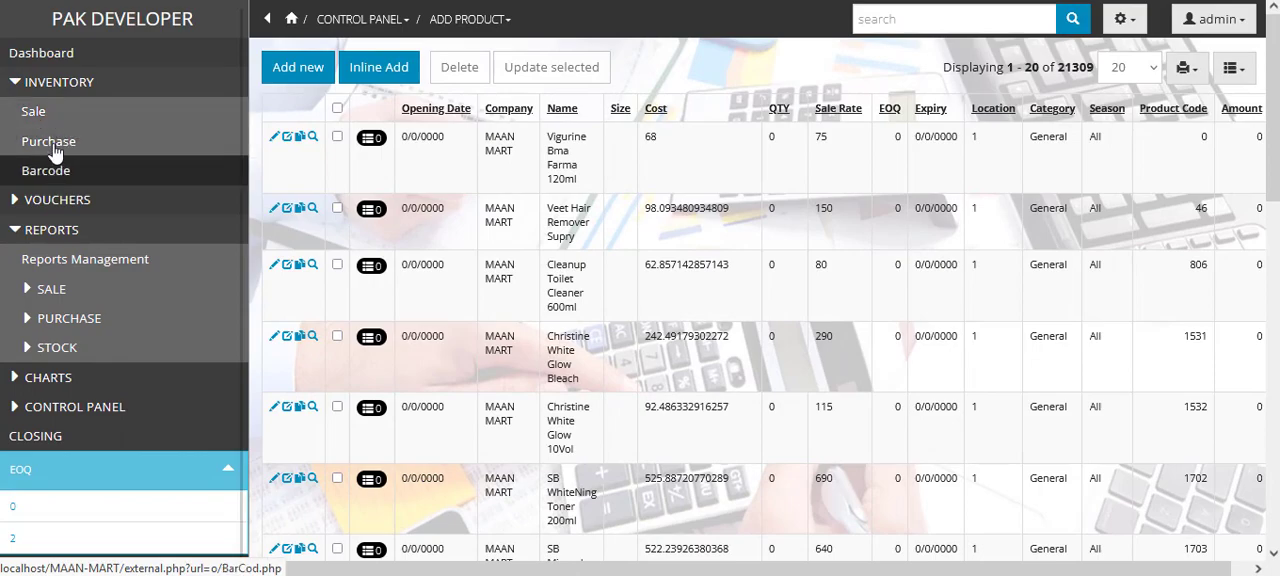
click(54, 119)
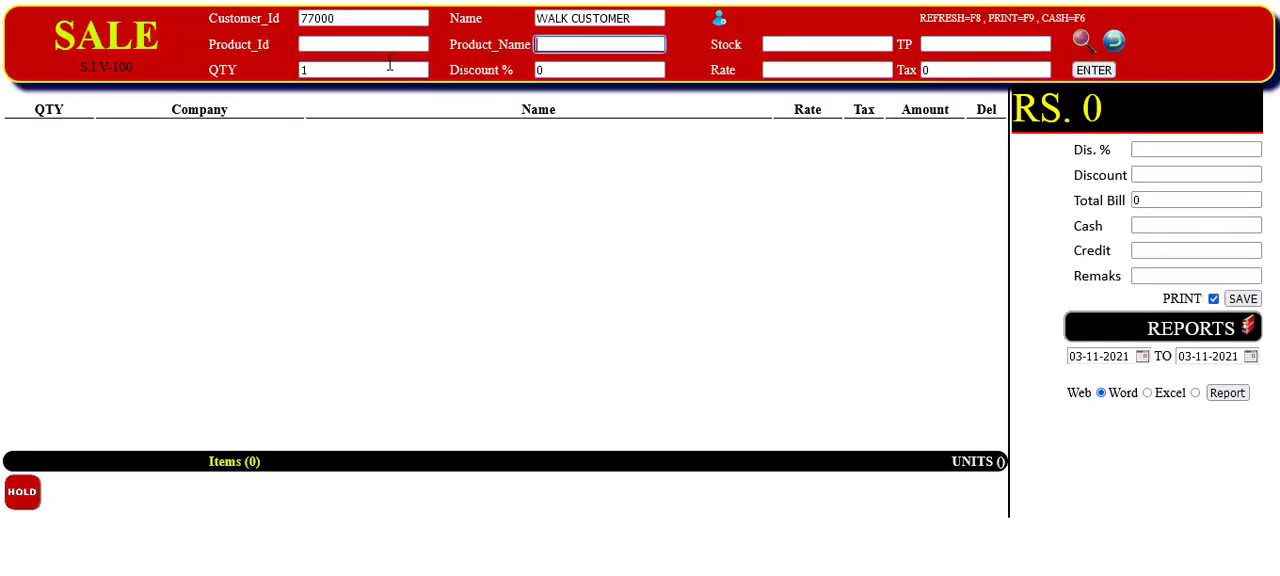
click(565, 44)
text(ca)
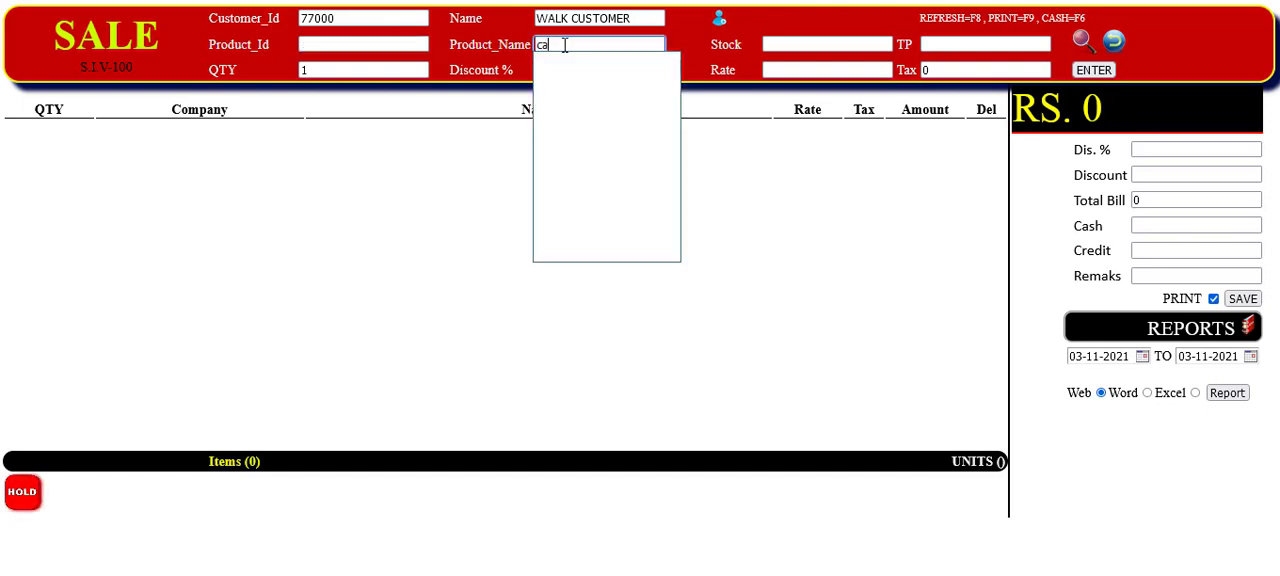
text(ck)
key(Return)
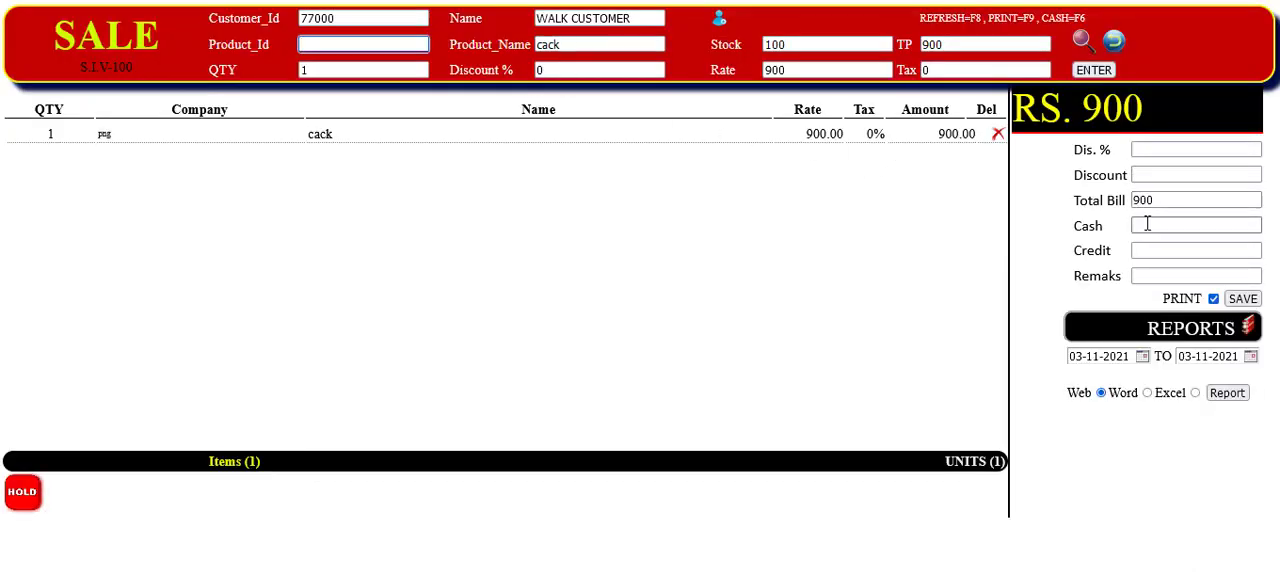
- Try a flat discount amount of 10 on the bill, and clear it
click(1148, 174)
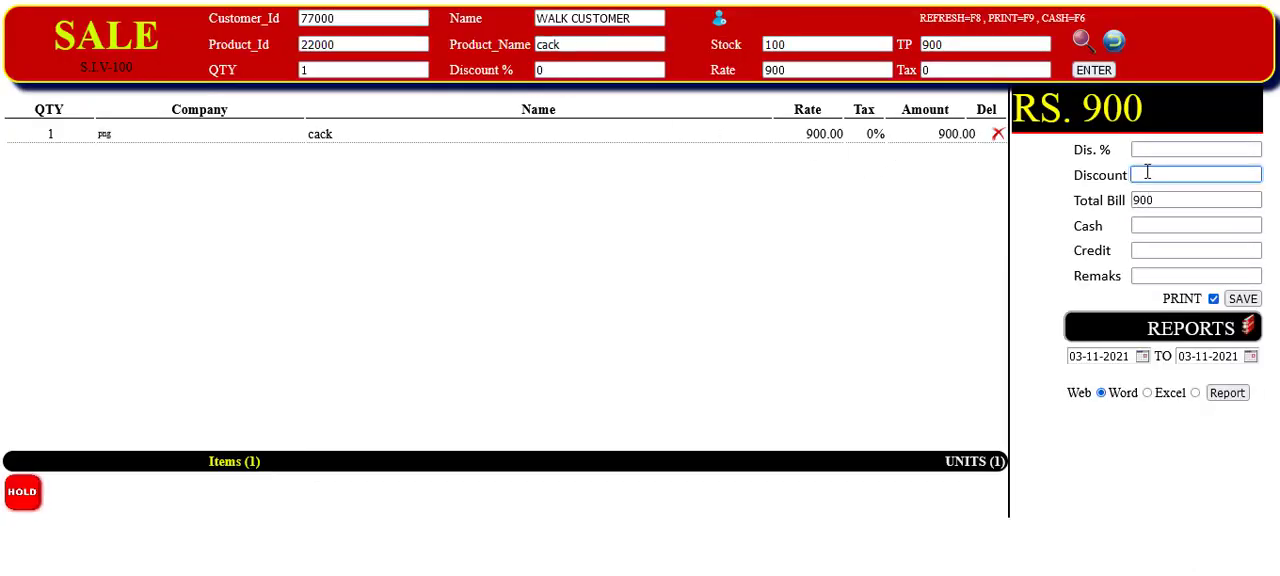
text(10)
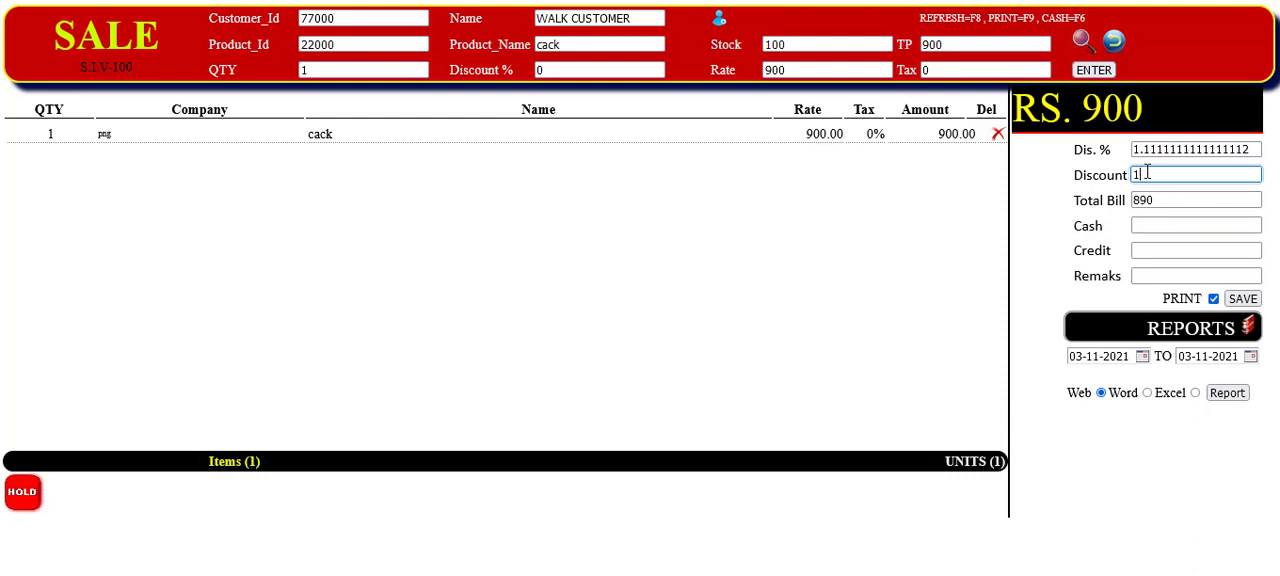
key(BackSpace)
key(BackSpace)
- Set the bill's discount to 10% and the cash to 1000, and save the sale with its printed receipt
click(1143, 149)
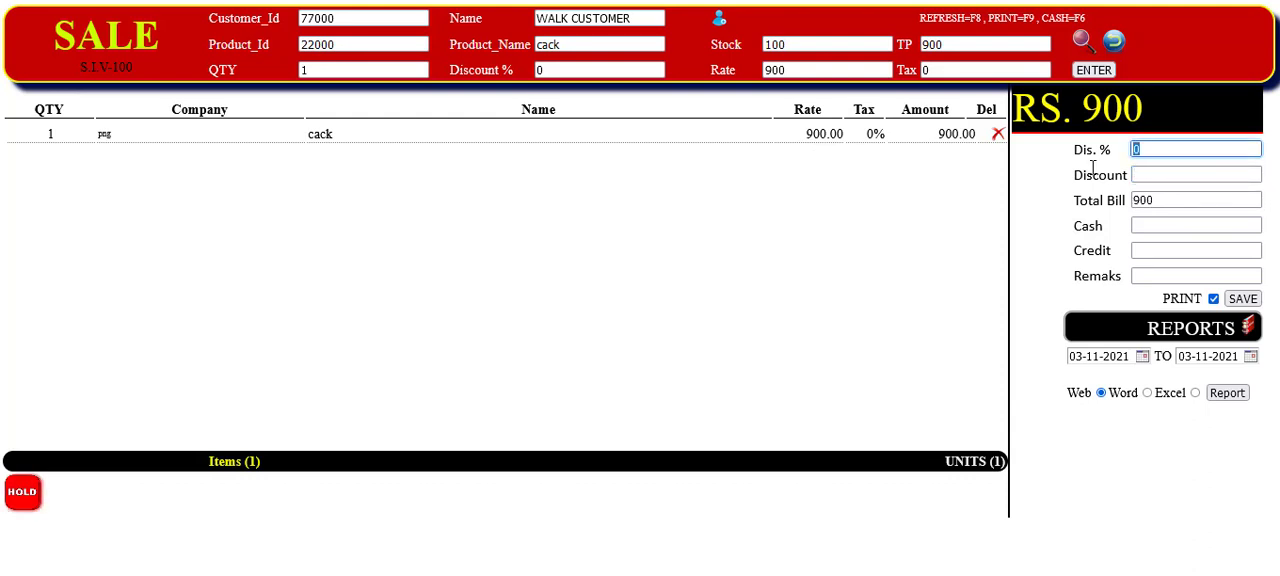
text(10)
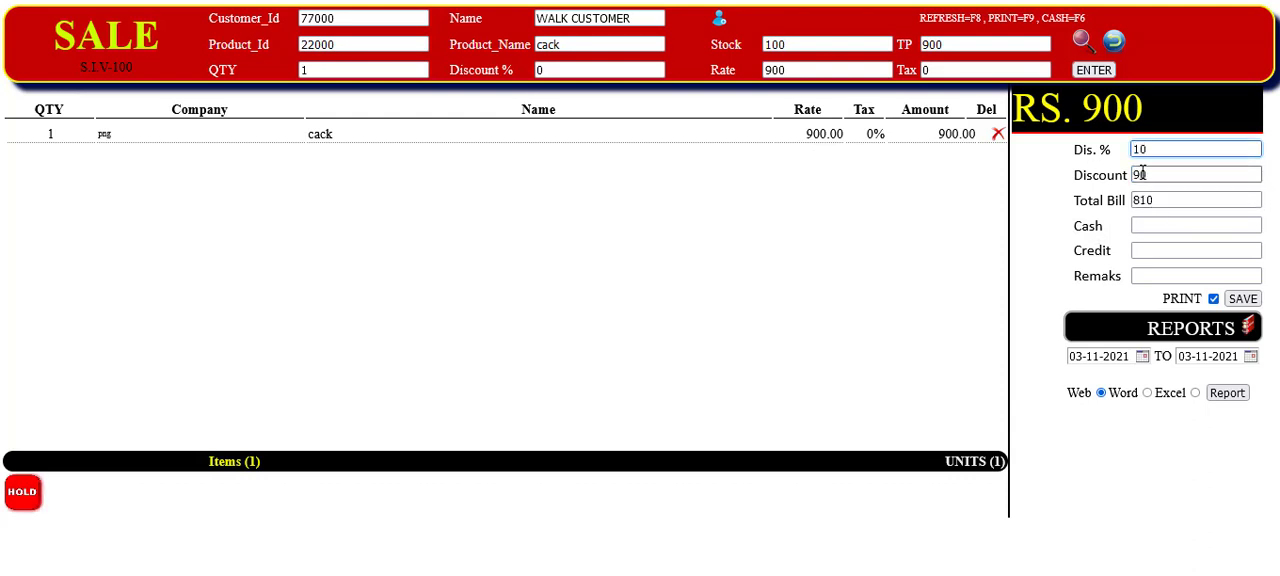
click(1149, 229)
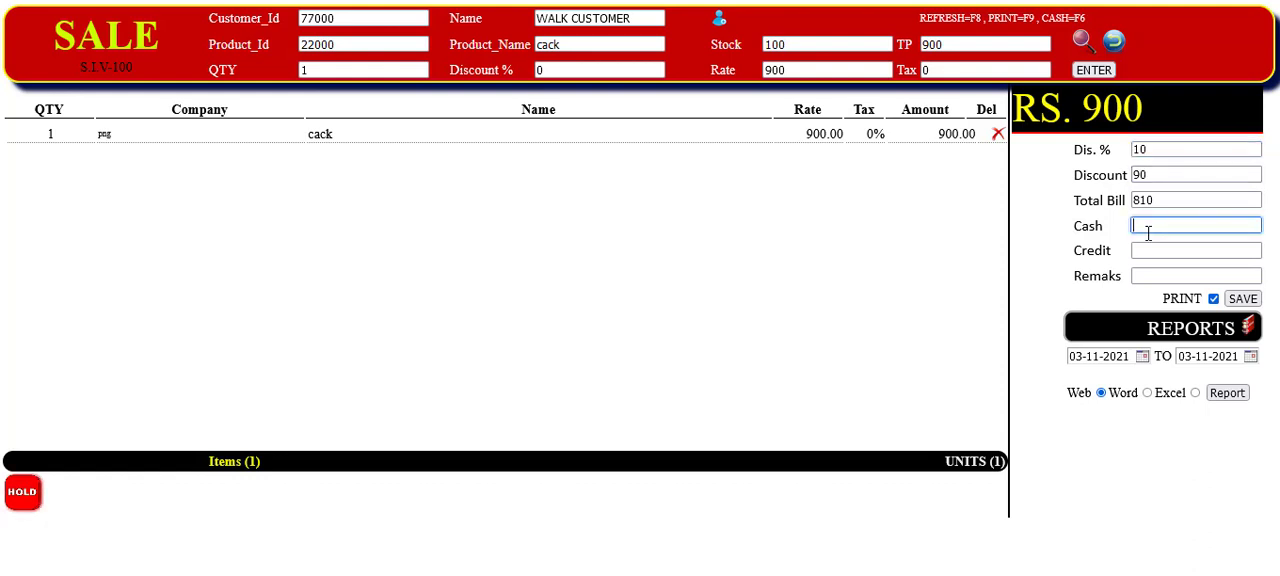
text(1000)
key(Return)
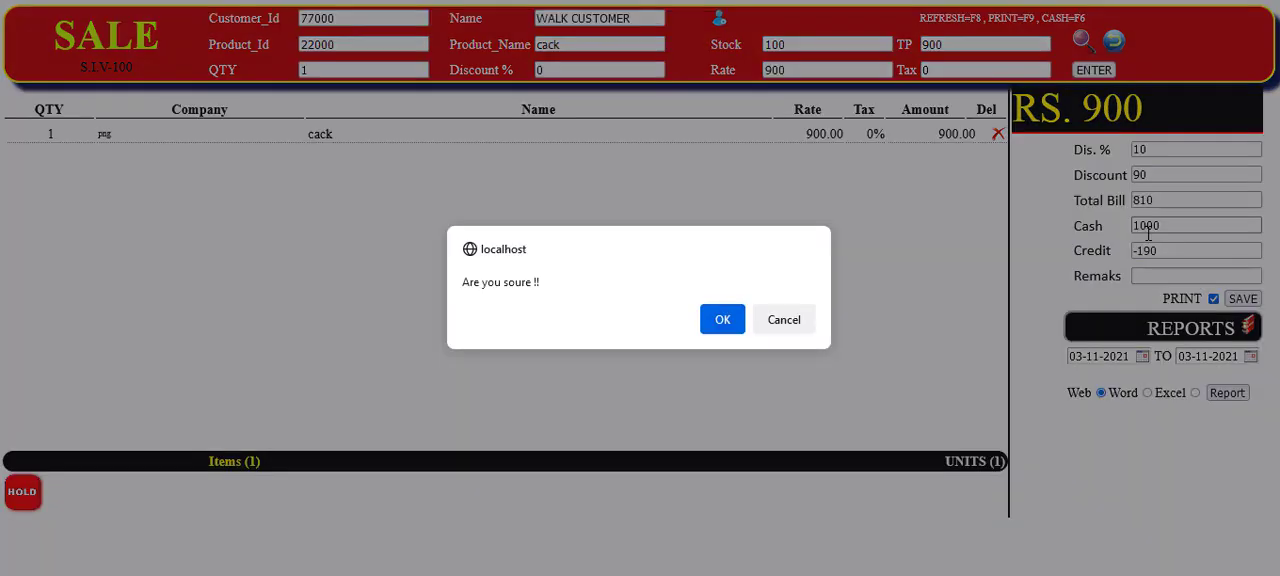
click(725, 322)
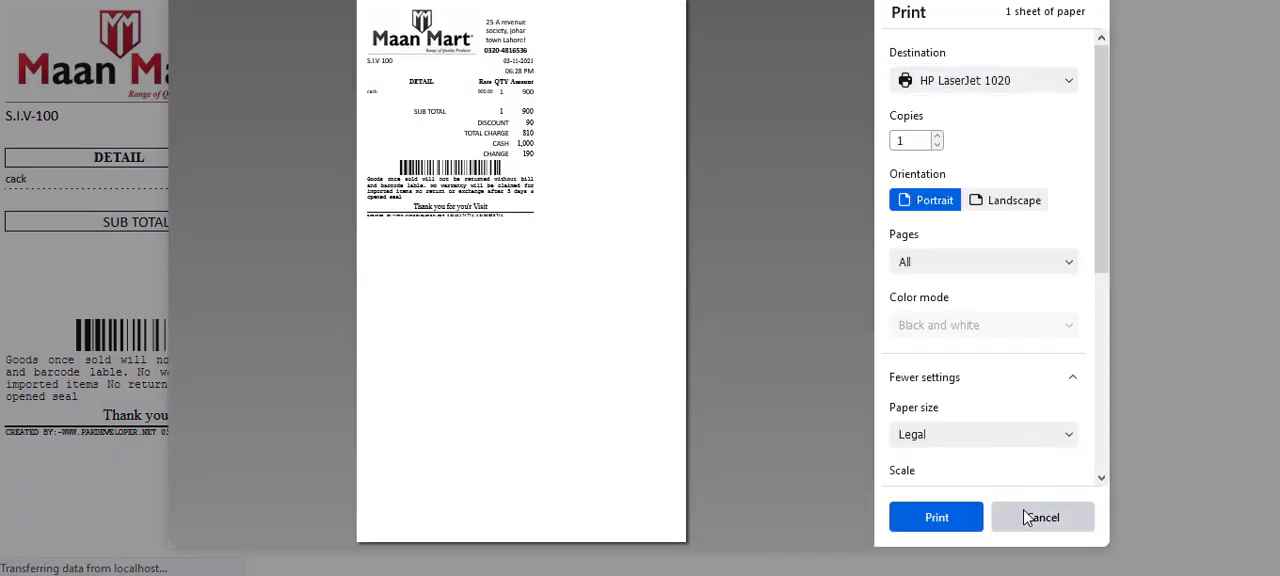
- Cancel printing the sale receipt, and open the inventory purchase form with png as the company
click(1020, 516)
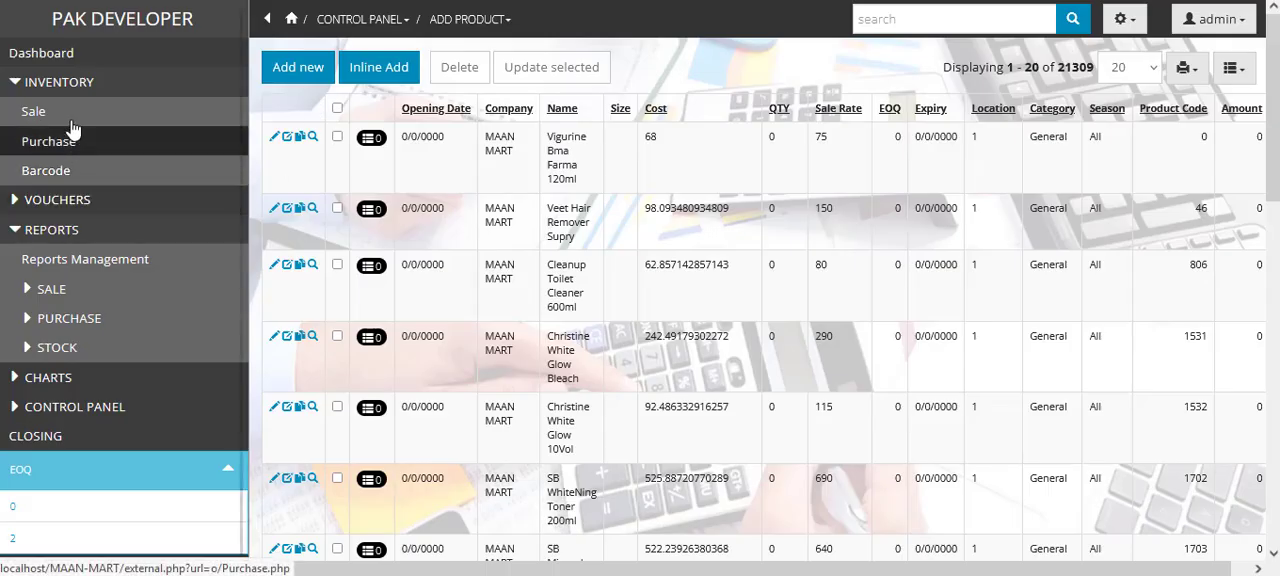
click(57, 146)
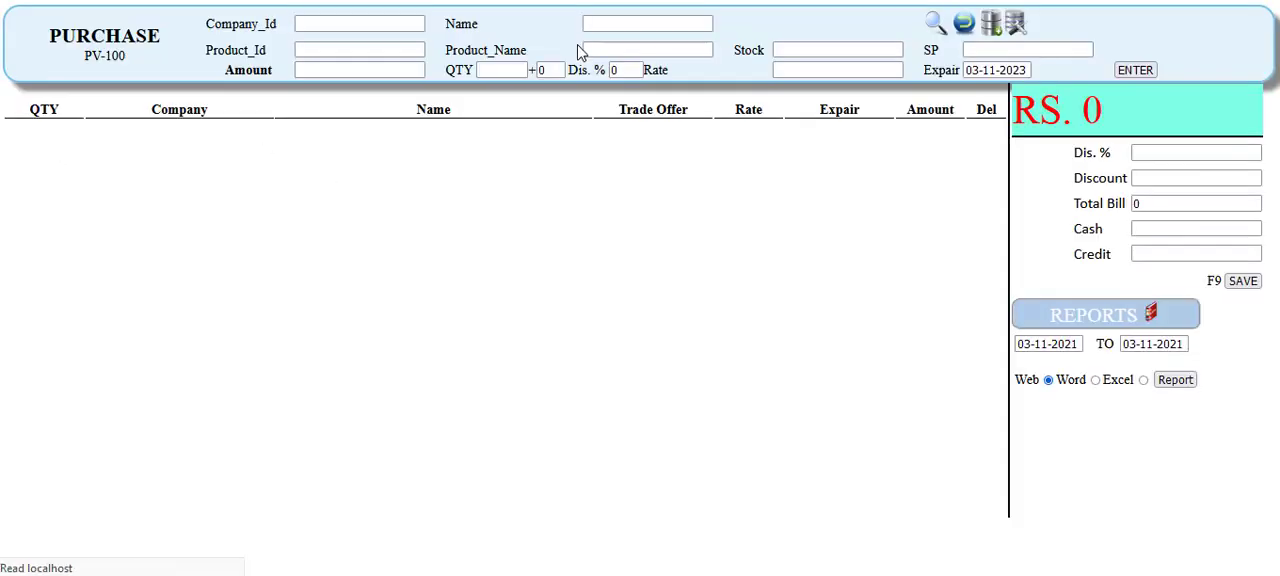
click(611, 23)
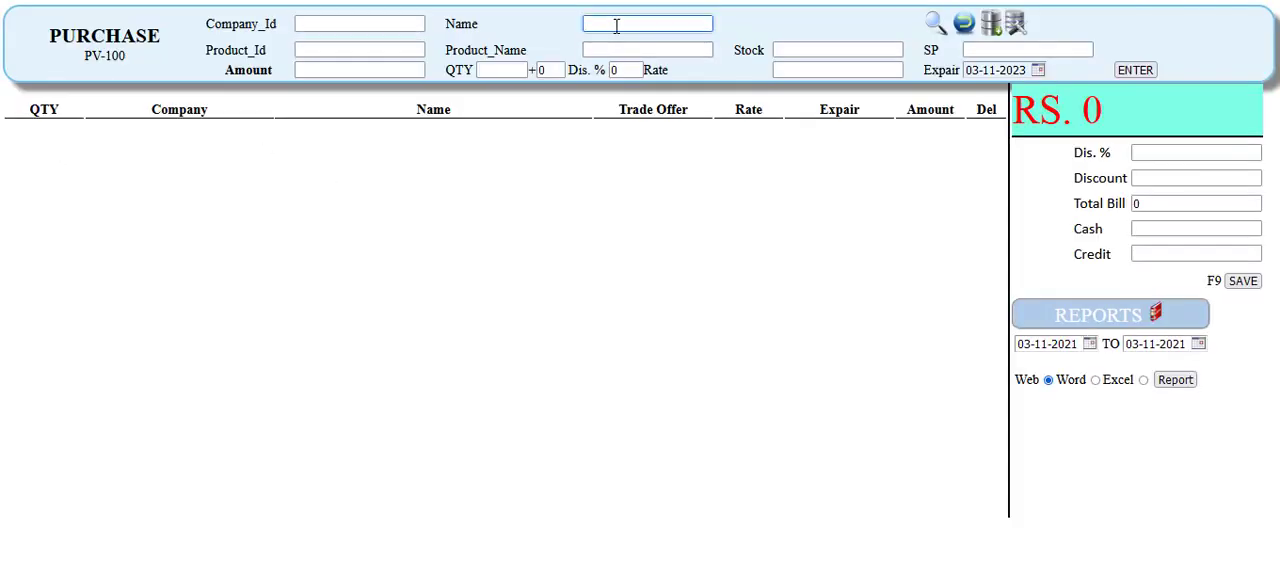
text(p)
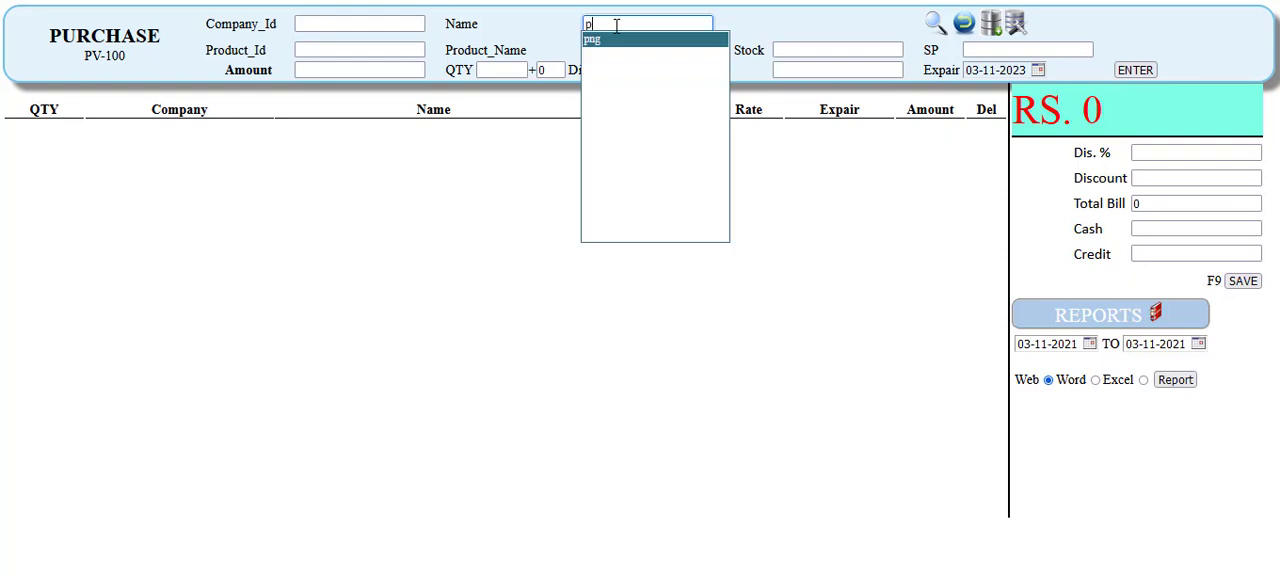
key(Return)
click(613, 47)
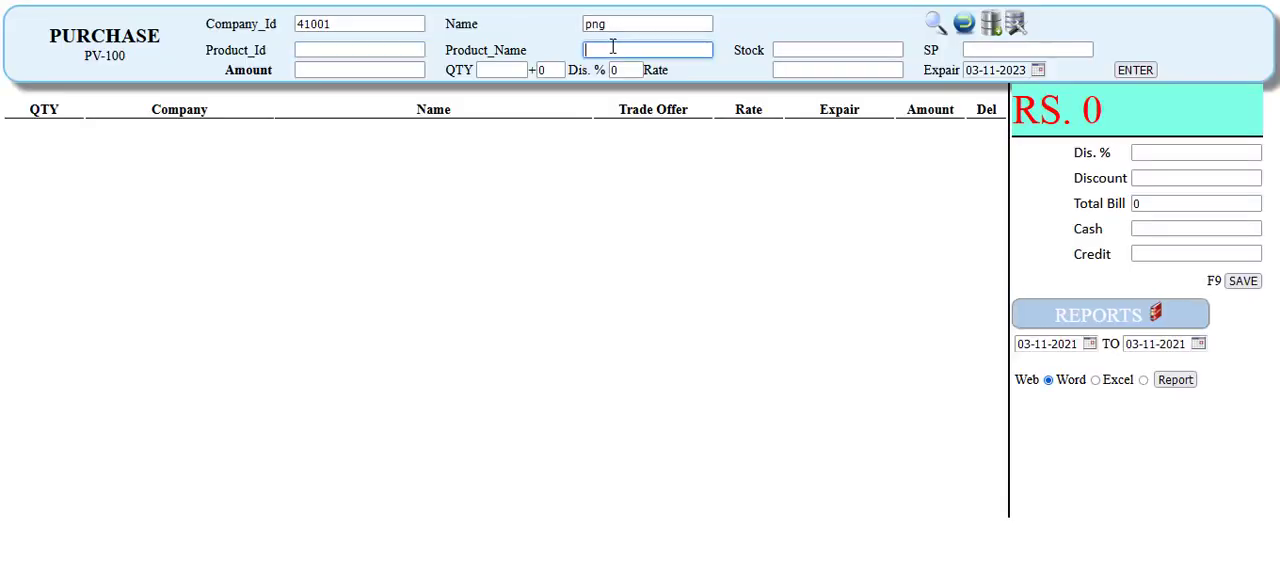
text(c)
key(Down)
key(Return)
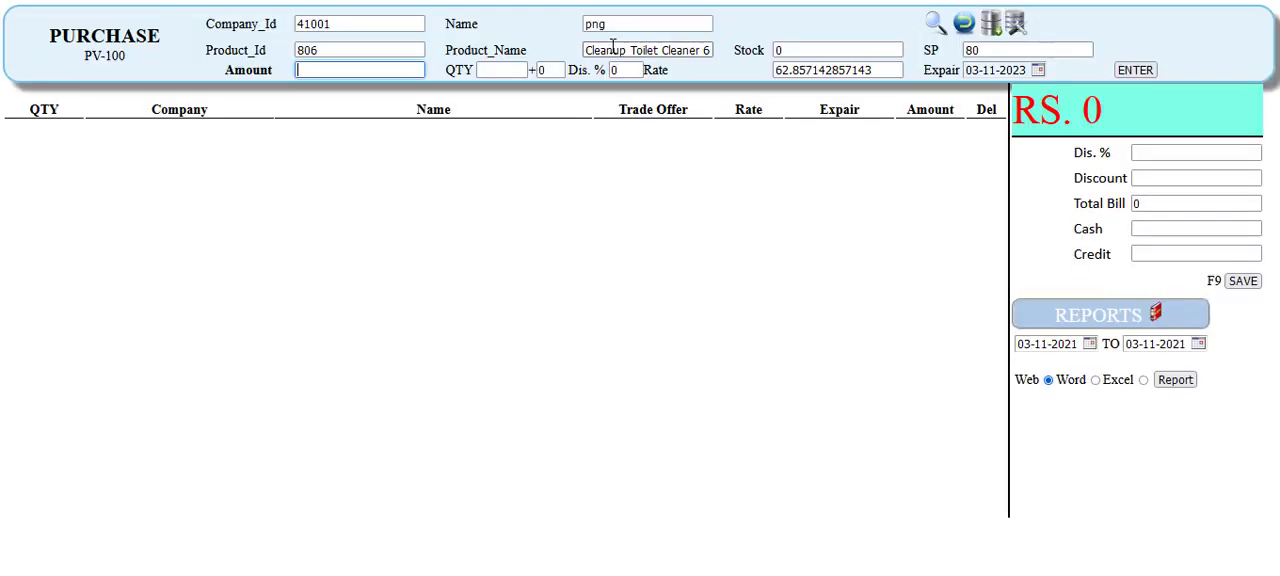
- Add the product cack to the purchase with an amount of 5000 and a quantity of 10
click(613, 47)
text(cac)
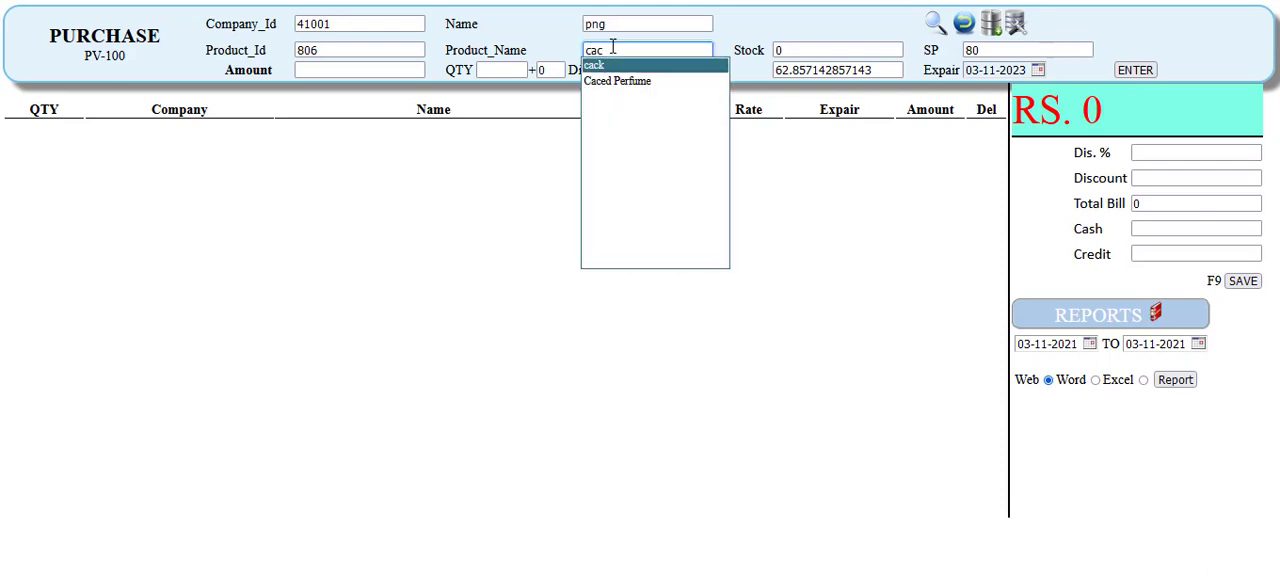
key(Return)
click(613, 47)
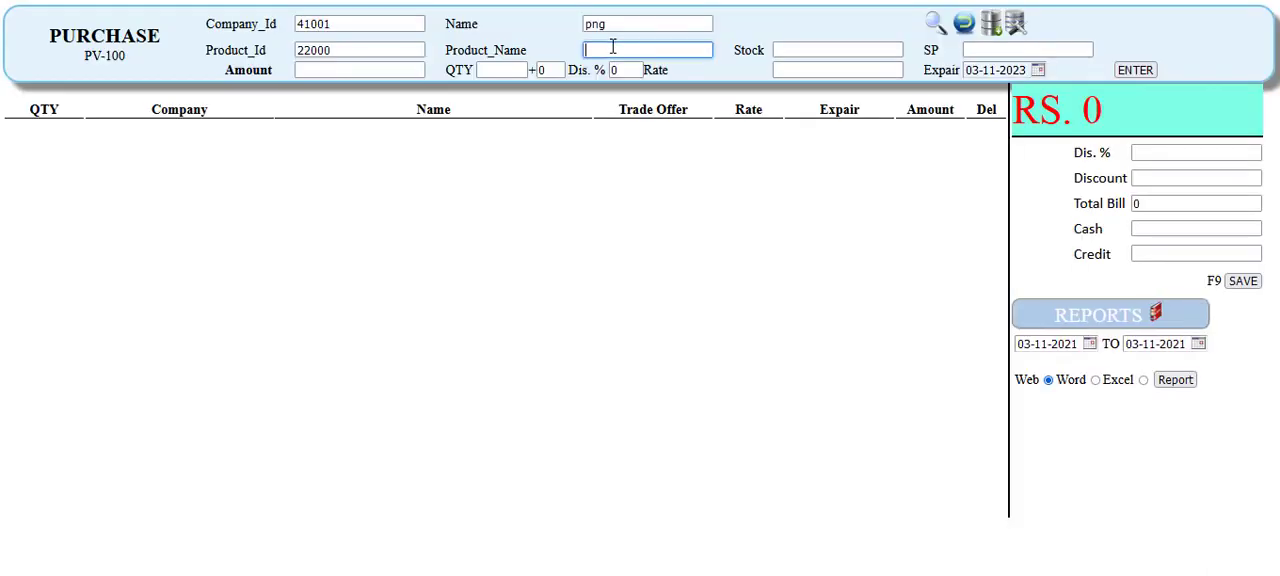
text(cac)
key(Return)
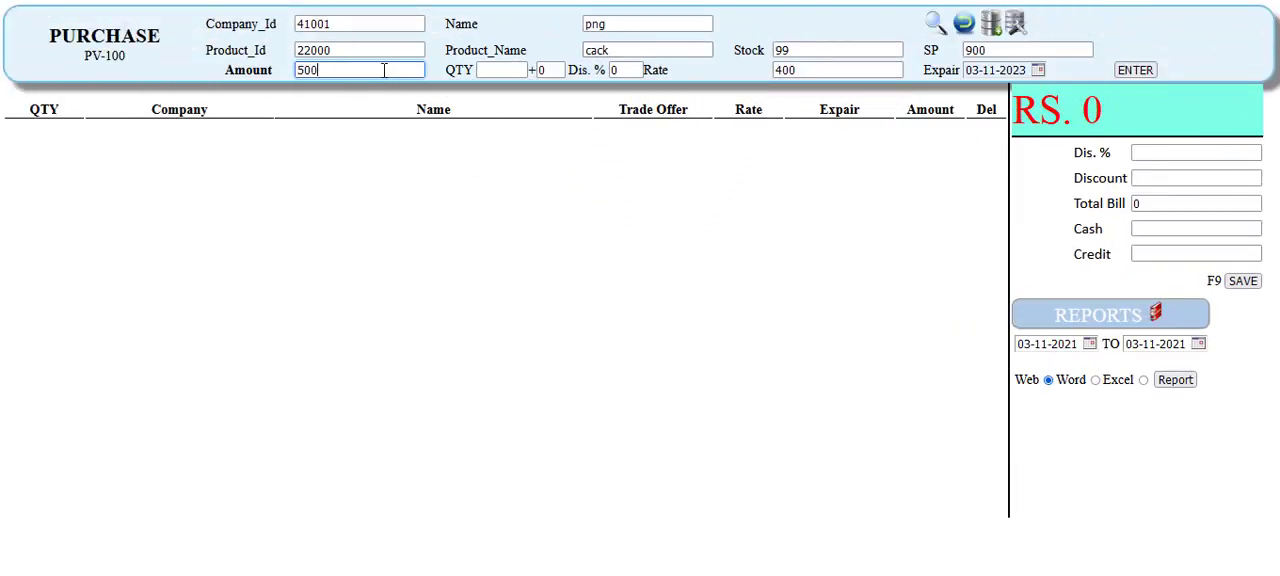
click(486, 70)
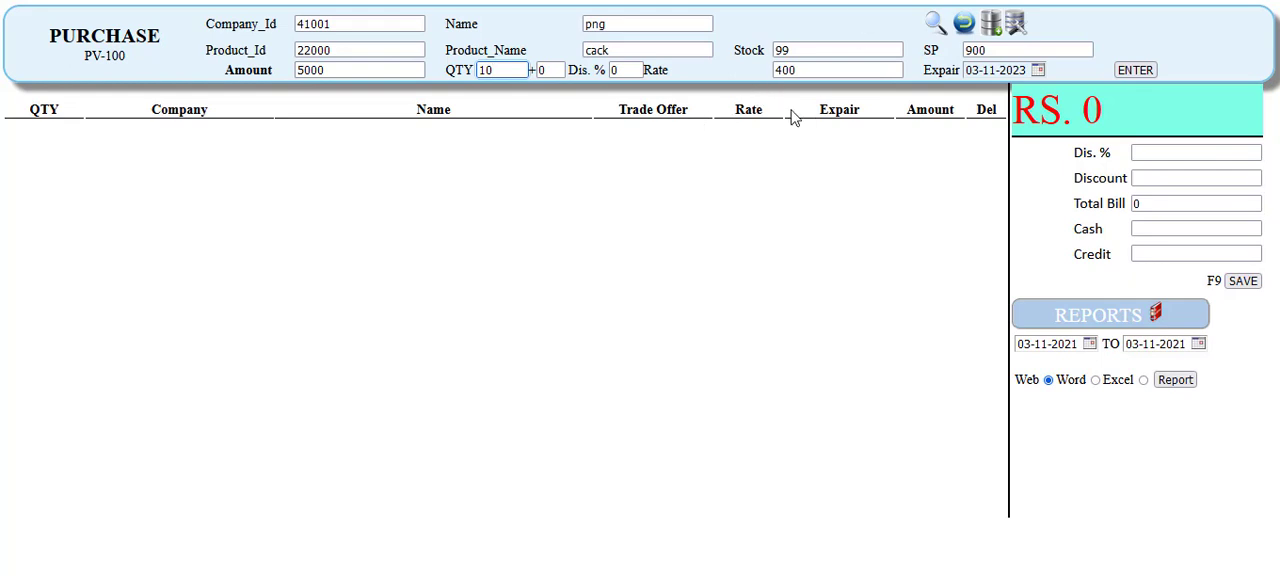
key(Return)
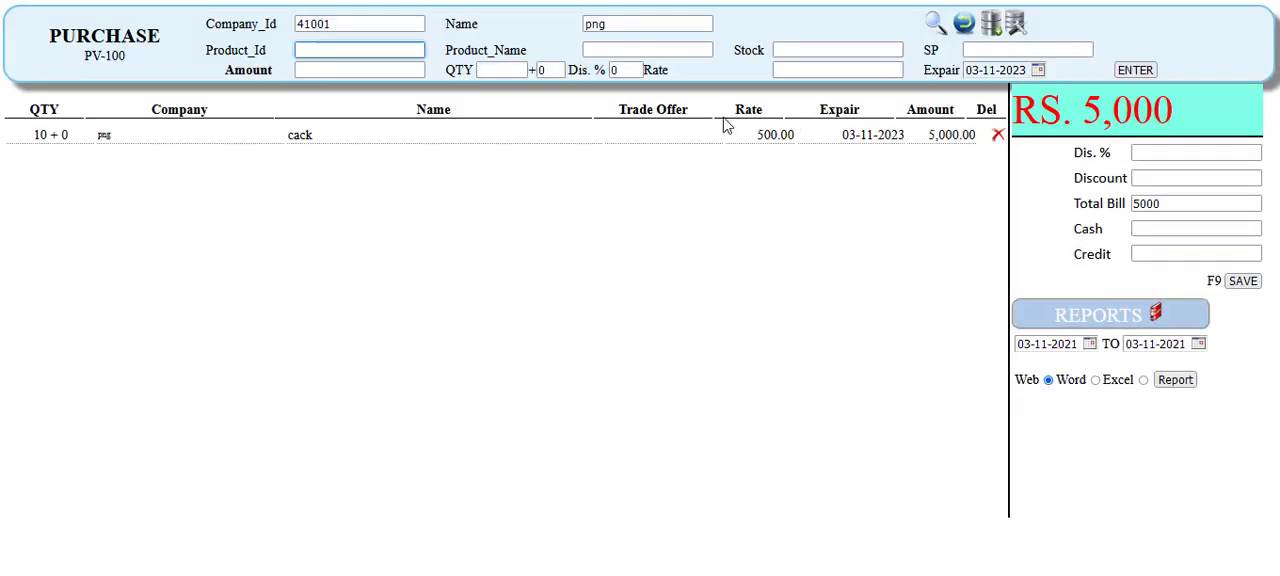
- Try a cash value of 0 on the purchase, clear it, and save the purchase voucher
click(1150, 228)
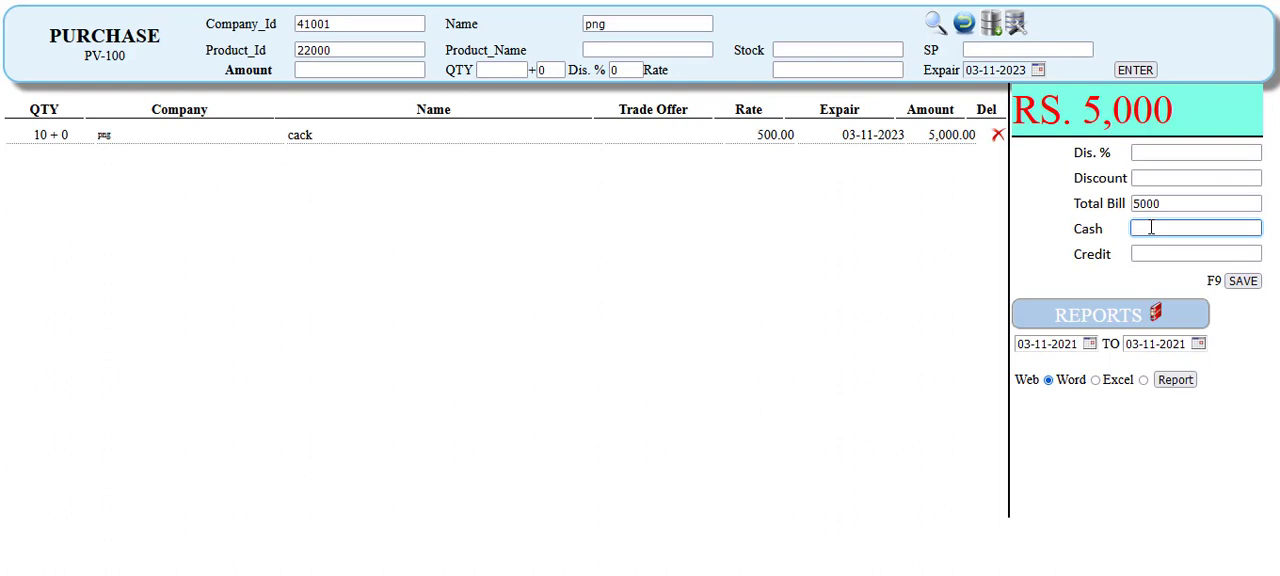
text(0)
key(BackSpace)
click(1240, 284)
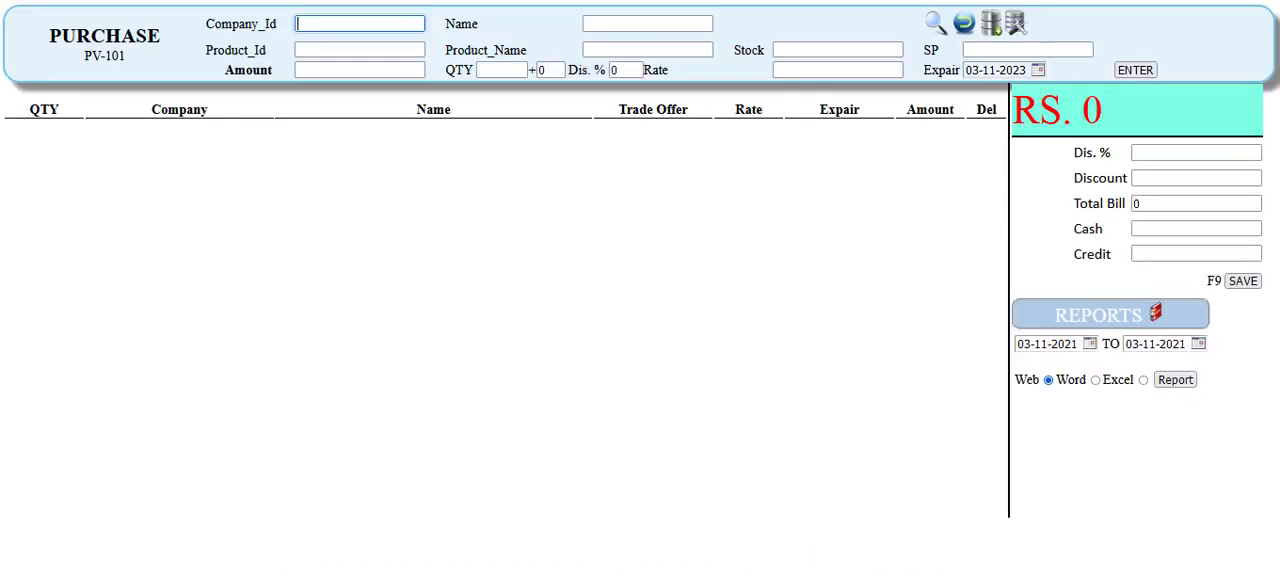
- Leave the purchase form, collapse the inventory section, and open the application's Dashboard
click(455, 1)
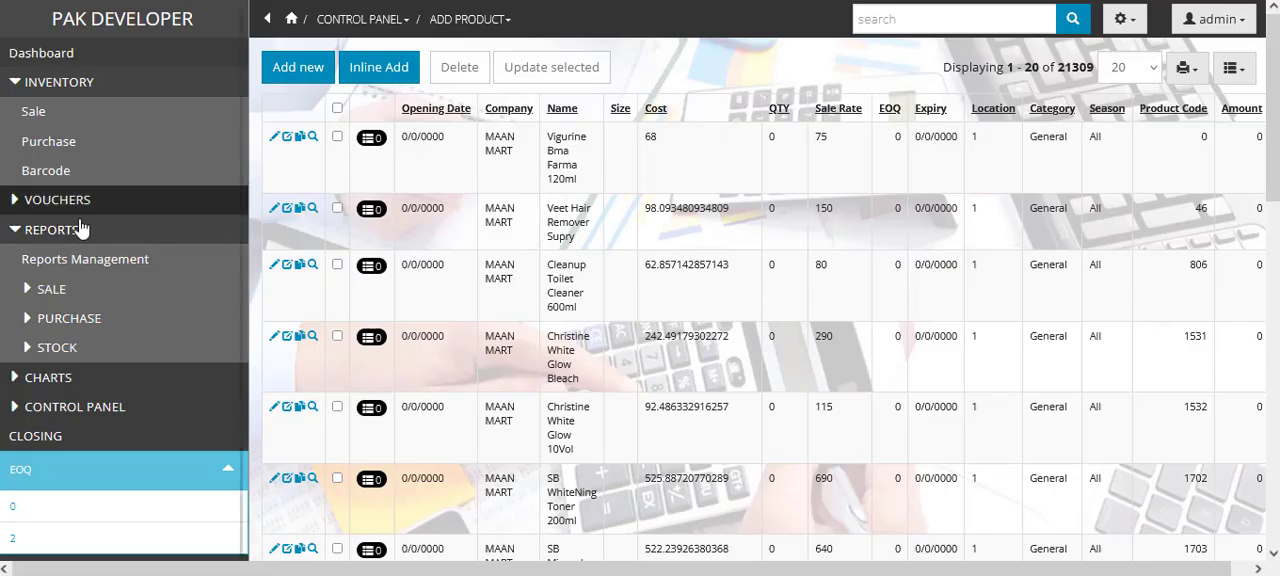
click(30, 200)
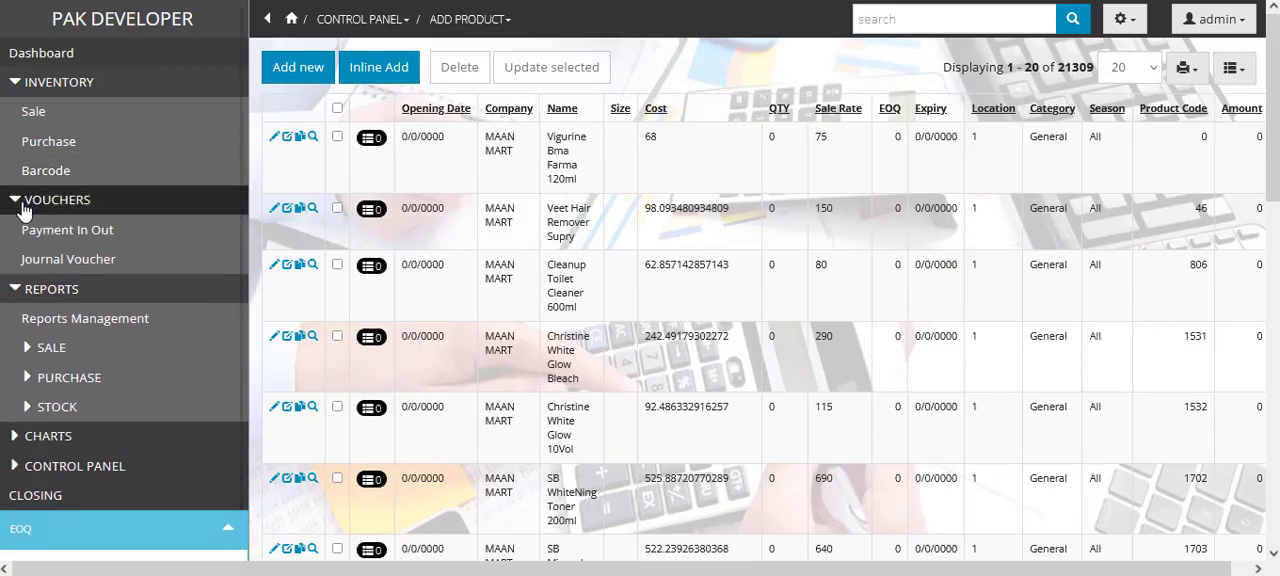
click(30, 200)
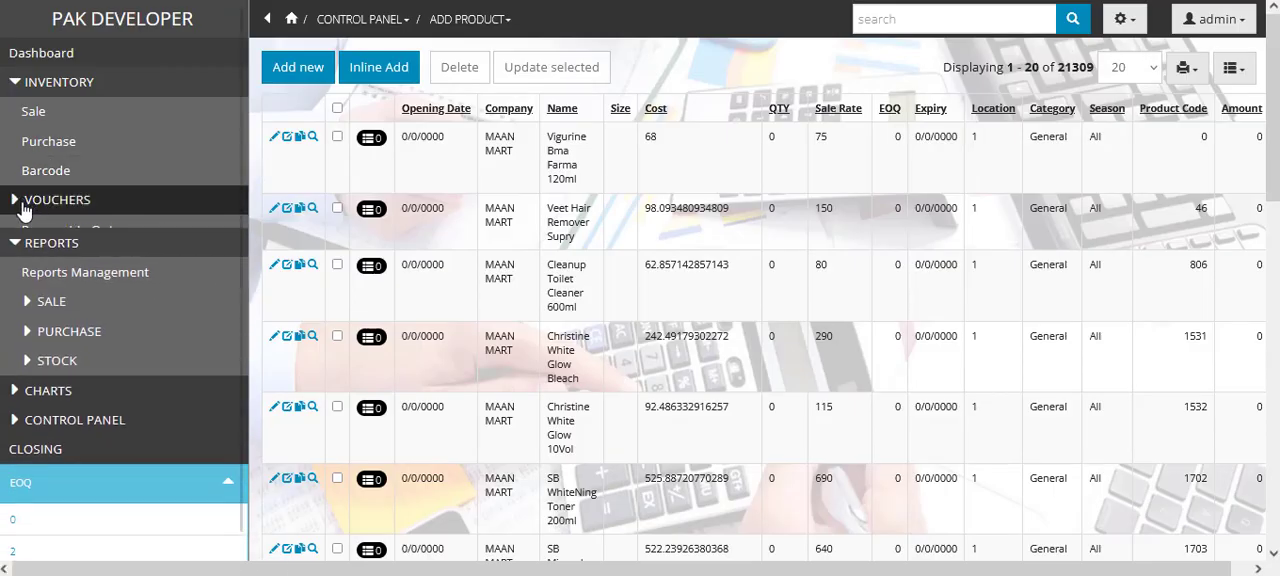
click(42, 82)
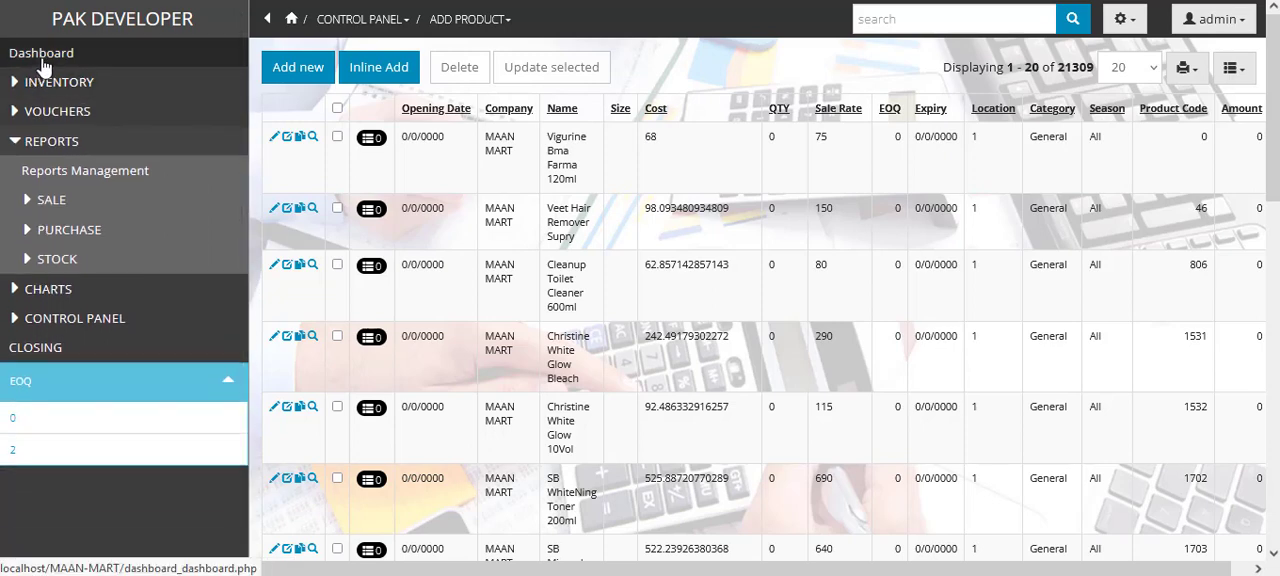
click(42, 57)
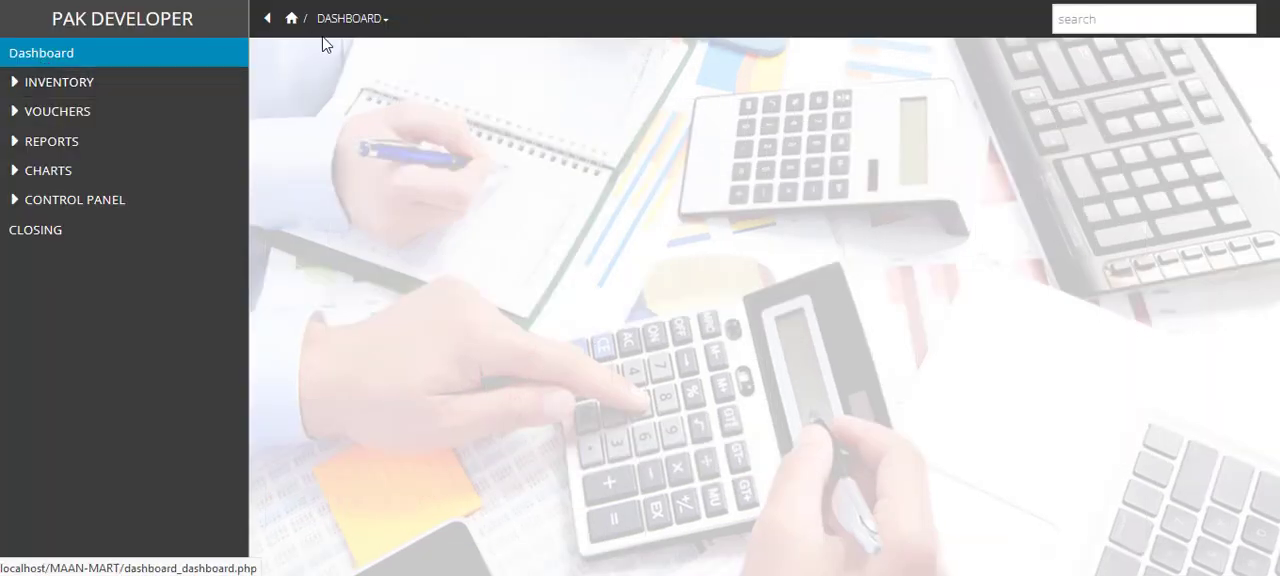